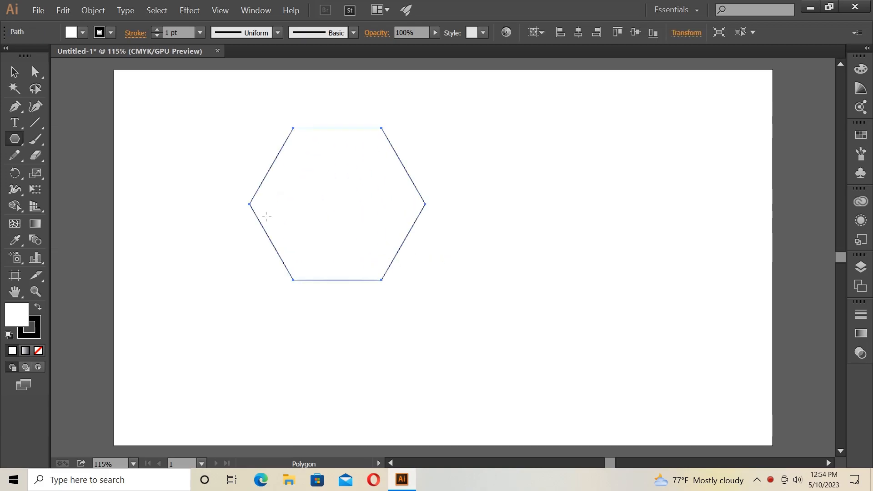
Remove the hexagon's fill so that only its 1 pt black outline is left
left_click(15, 72)
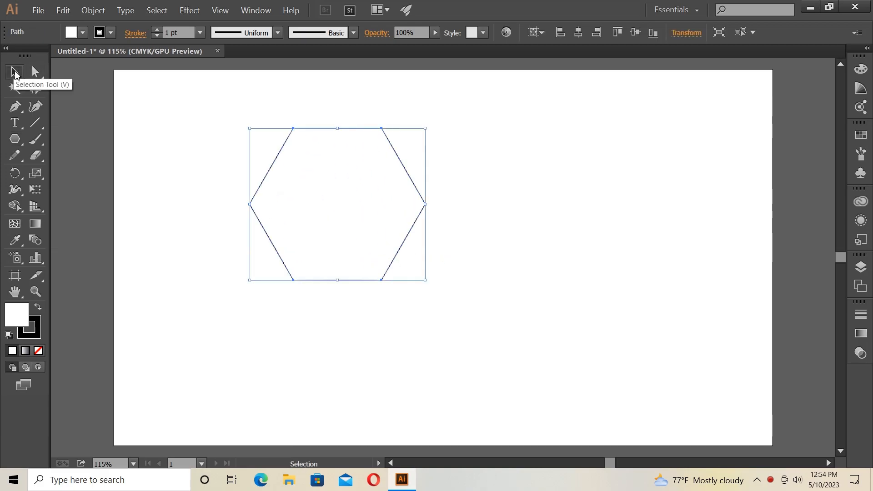
left_click(82, 32)
left_click(9, 56)
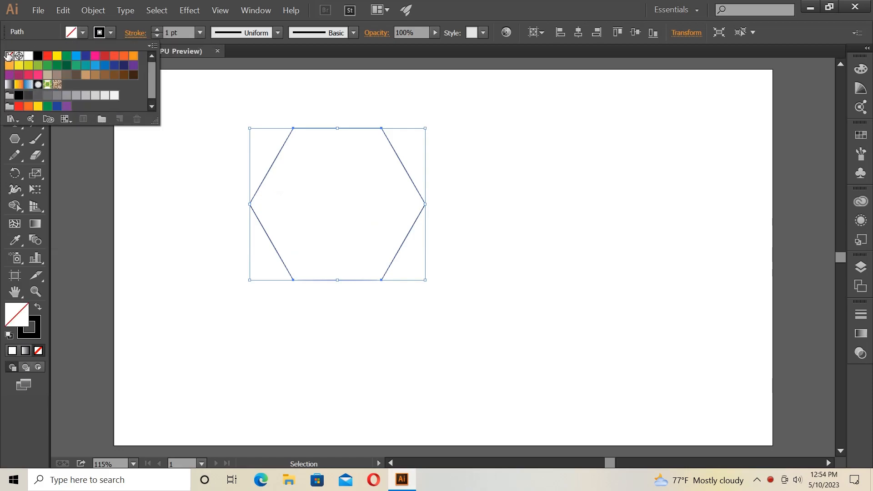
left_click(78, 169)
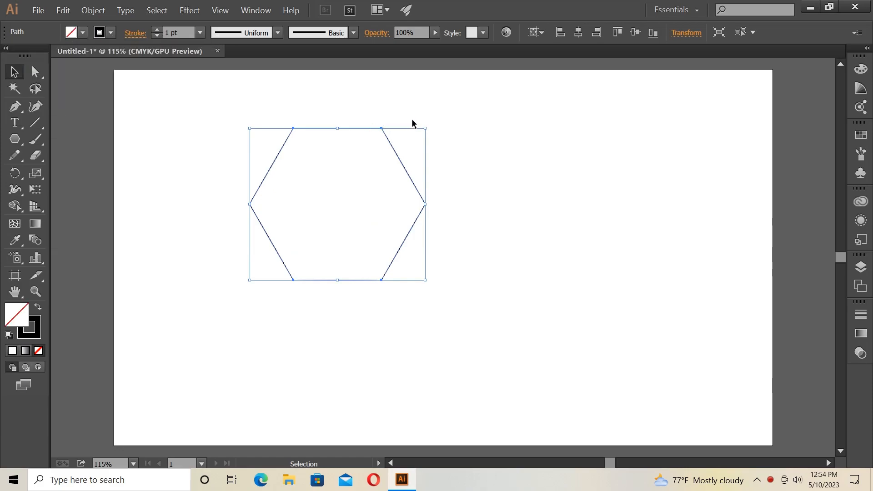
Rotate the hexagon so a vertex points straight up and duplicate it into a cluster of three hexagons sharing edges around one central point
left_click_drag(422, 124, 384, 245)
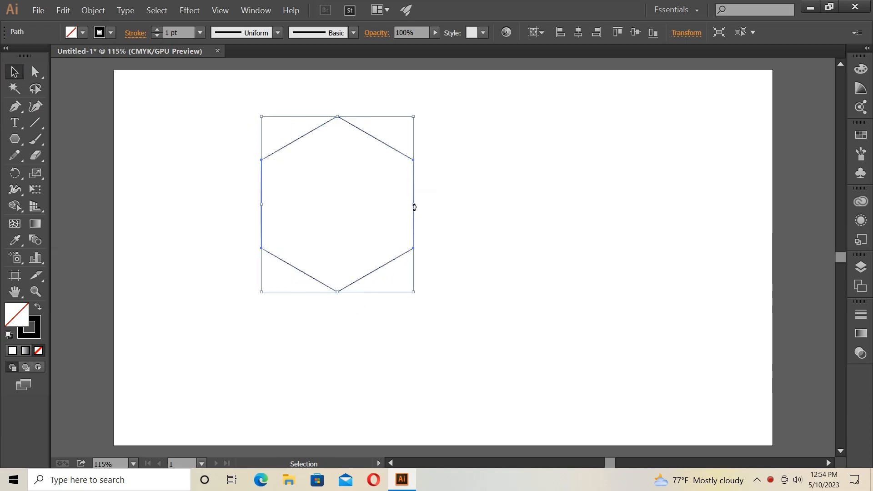
left_click_drag(415, 226, 487, 349)
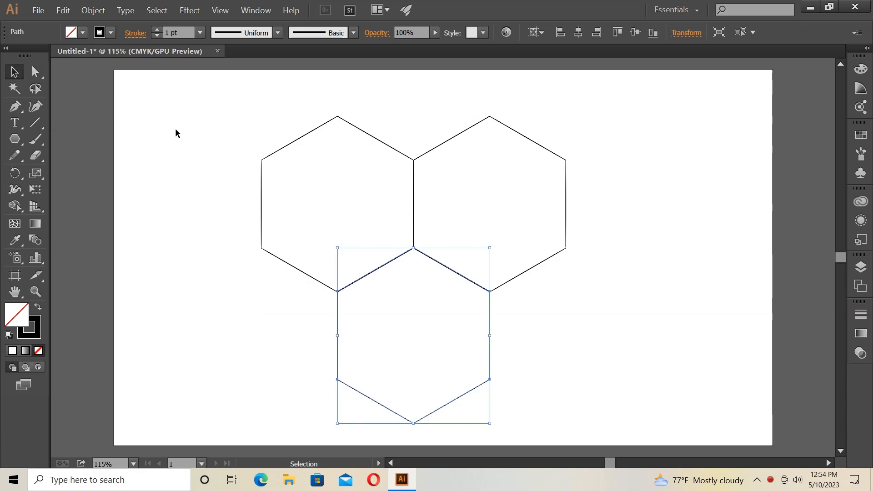
left_click(192, 118)
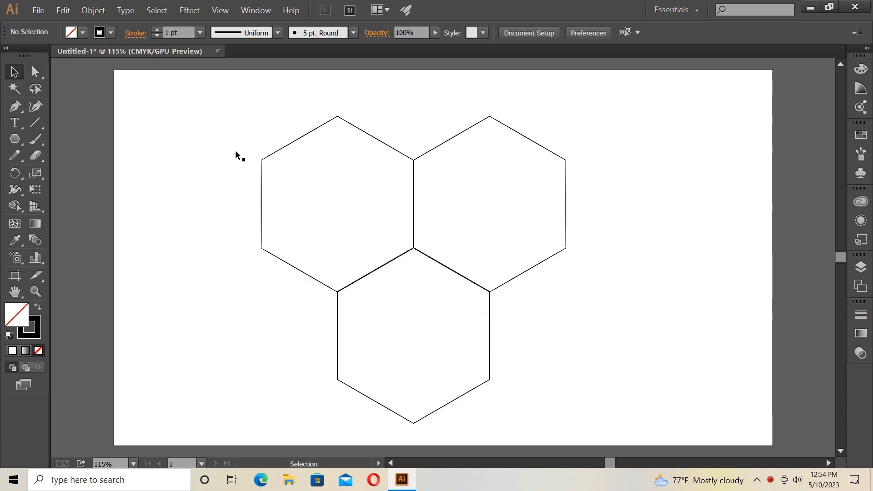
Draw a Pen path from the lower hexagon's bottom vertex through the cluster's central point to the right hexagon's upper-right vertex
left_click(17, 108)
left_click(413, 423)
left_click(413, 249)
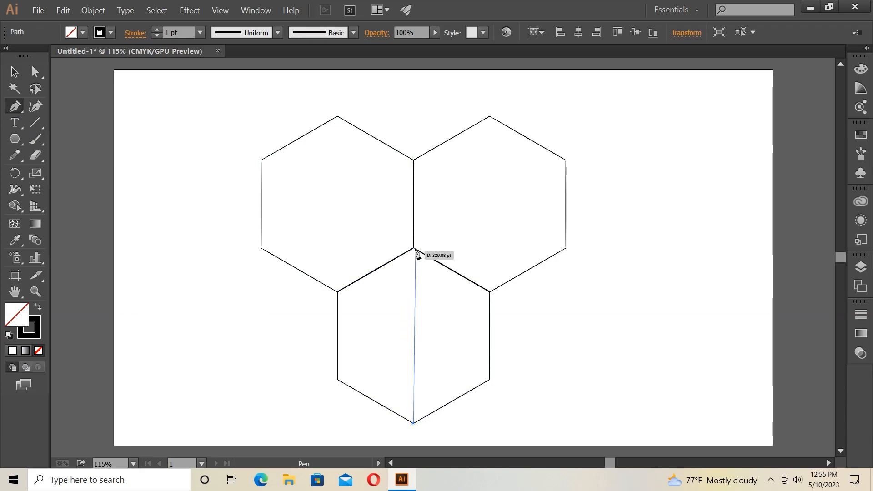
left_click(413, 248)
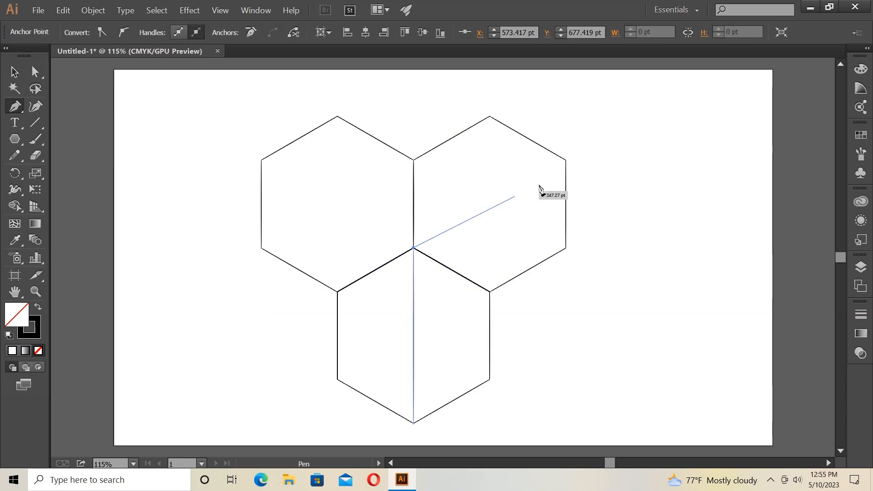
left_click(566, 160)
key("Return")
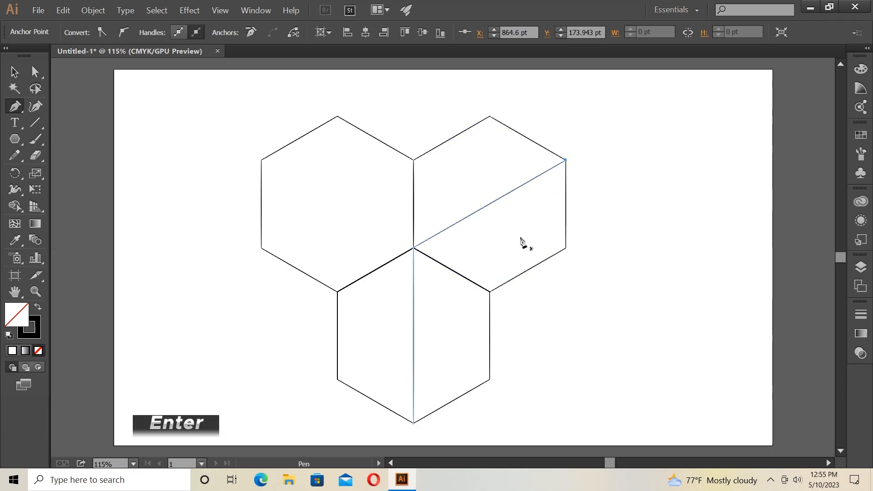
Draw a Pen path from the lower hexagon's lower-right vertex straight up to the diagonal's midpoint, then along it to the upper-right vertex
left_click(490, 379)
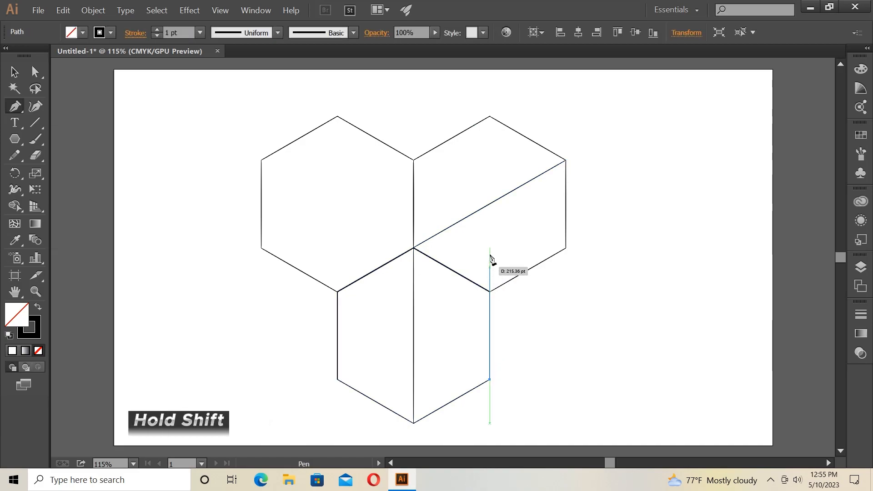
left_click(490, 204)
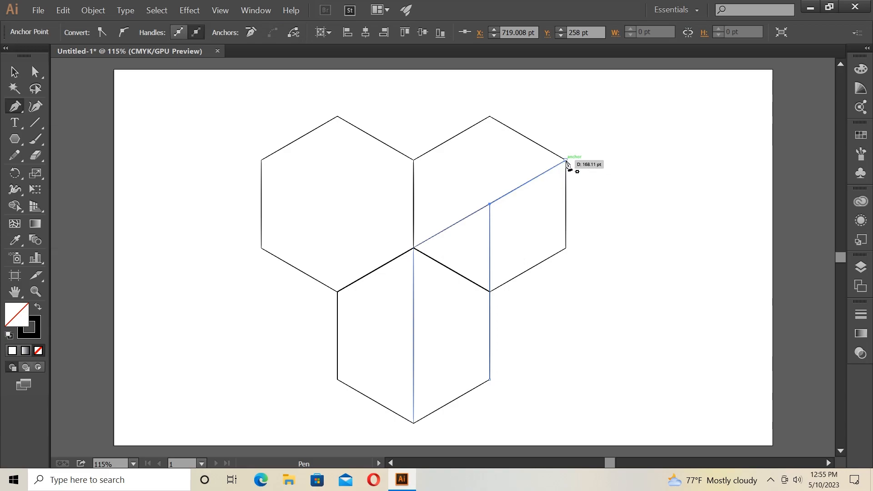
left_click(566, 160)
Cut the drawn Pen path to the clipboard, leaving only the three hexagons on the artboard
left_click(15, 72)
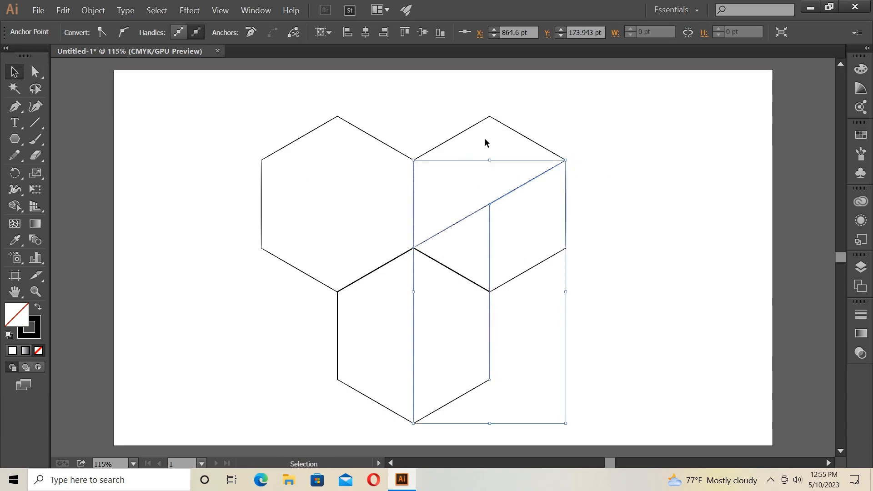
left_click(492, 249)
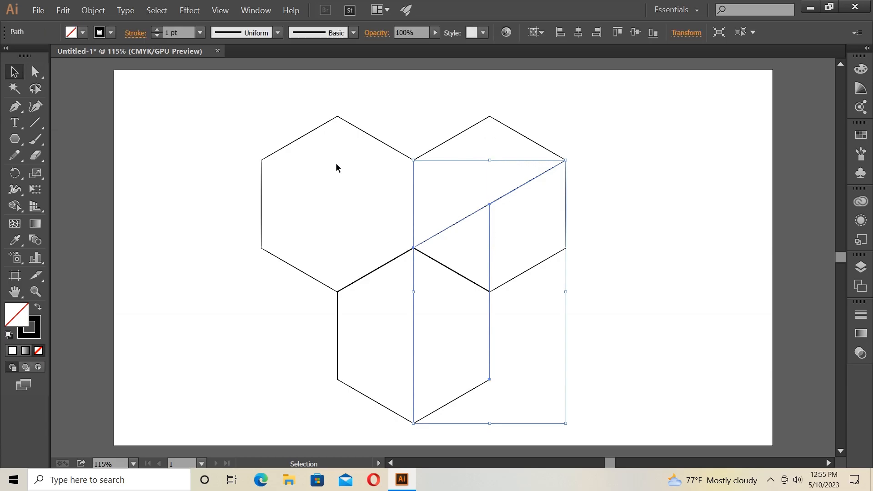
left_click(63, 10)
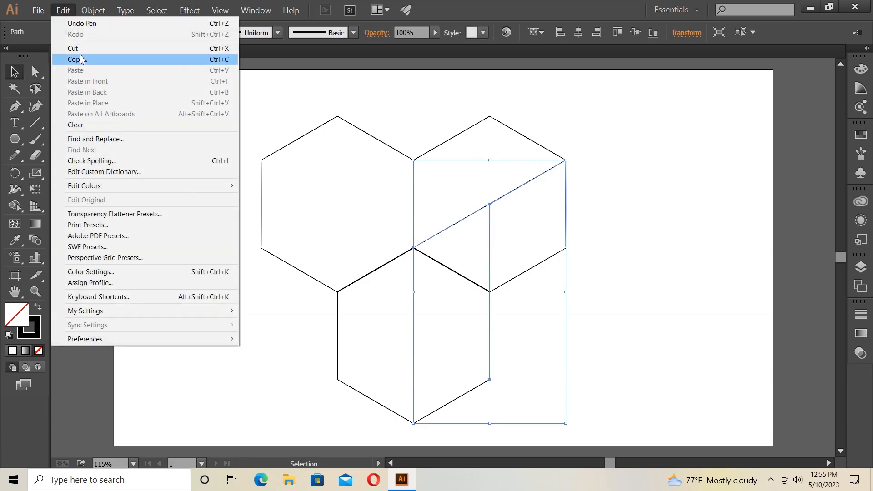
left_click(113, 50)
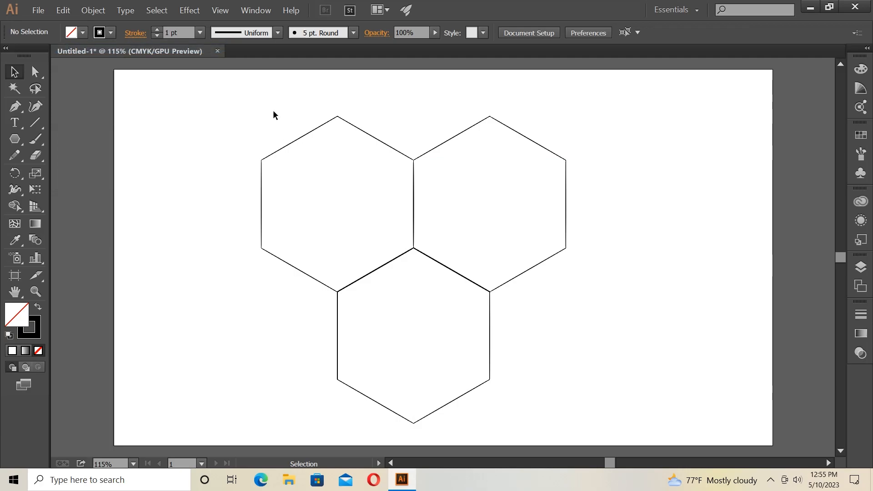
Merge the three hexagons into a single outline with the Shape Builder tool
left_click_drag(243, 108, 590, 361)
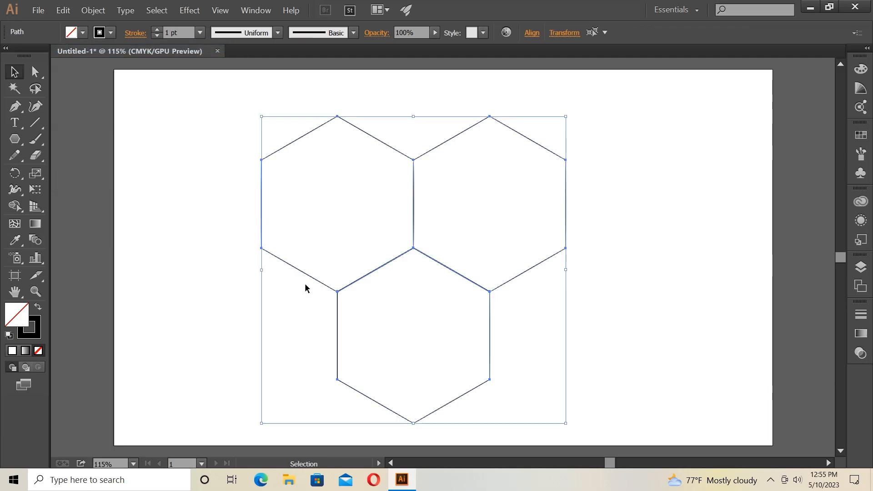
left_click(14, 206)
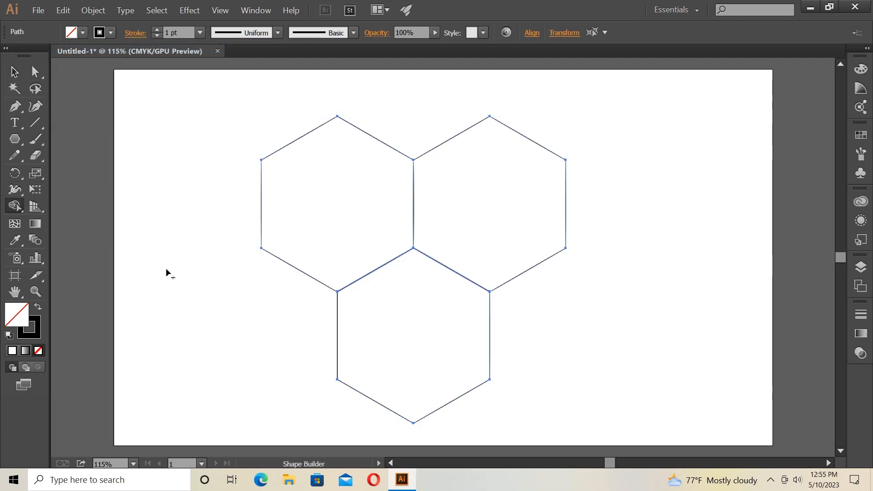
mouse_move(415, 298)
left_mouse_down()
mouse_move(425, 218)
mouse_move(460, 253)
mouse_move(438, 305)
mouse_move(399, 291)
left_mouse_up()
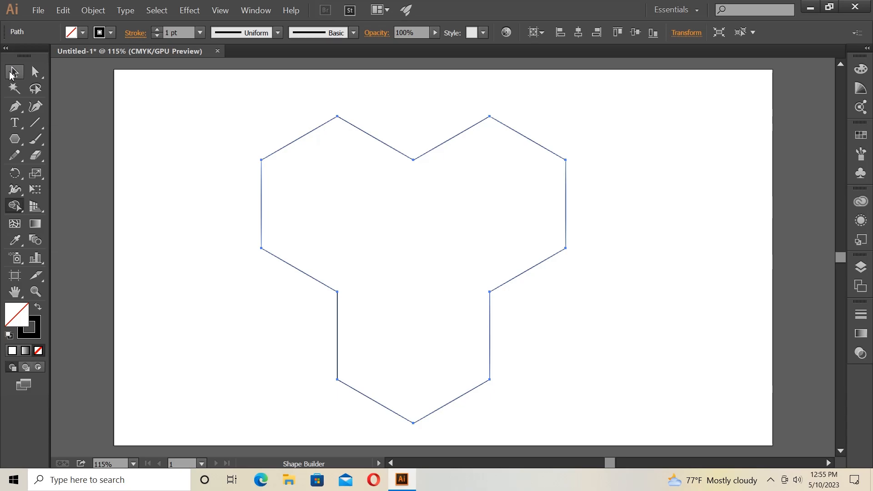
Paste the cut Pen path in front of the merged outline at its original position
left_click(59, 11)
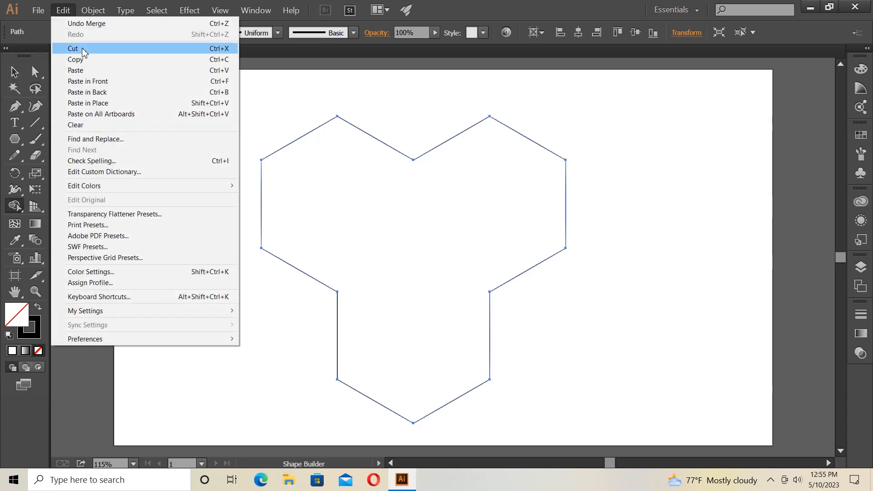
left_click(85, 82)
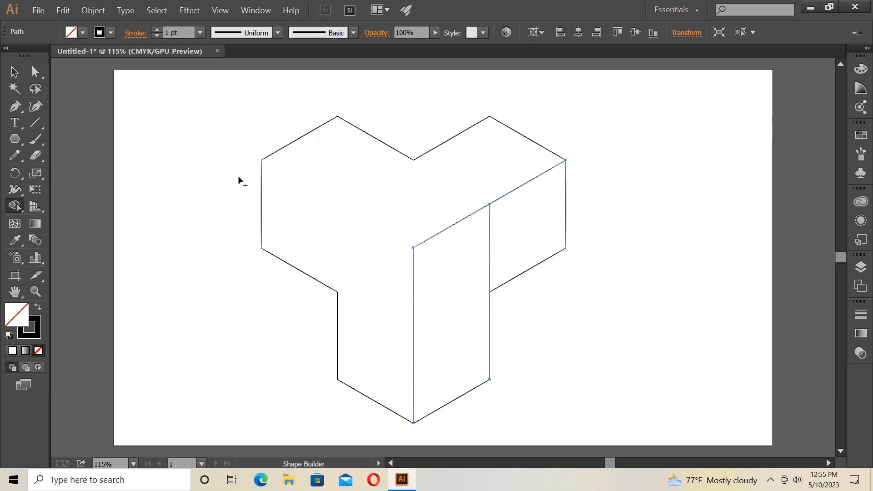
left_click(14, 72)
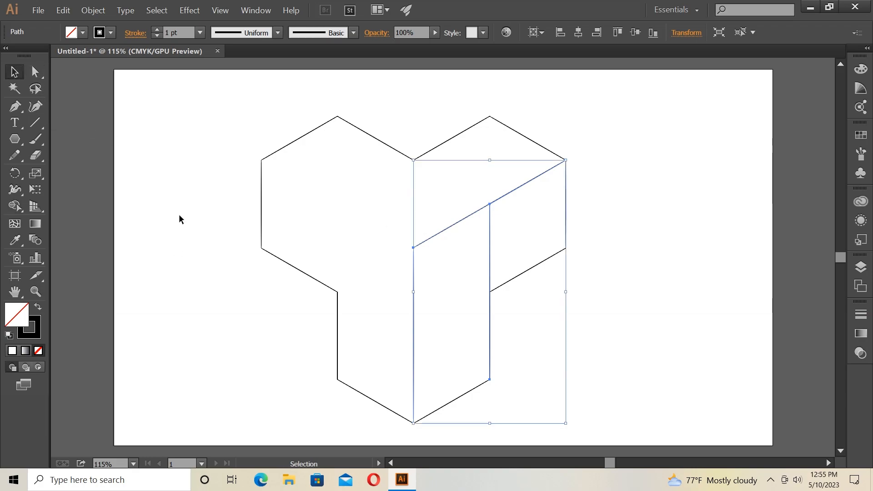
Make a copy of the Pen path rotated 120° about the central point, and repeat the transformation for a third arm
left_click(14, 173)
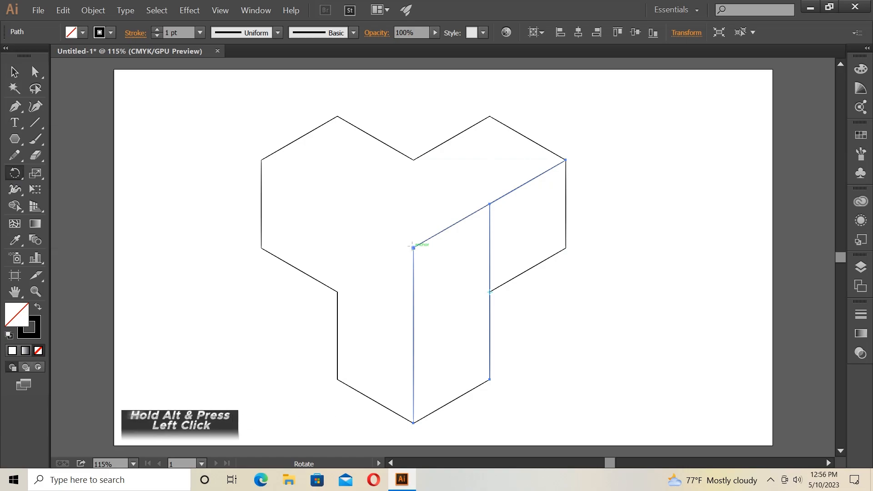
left_click(413, 247, "alt")
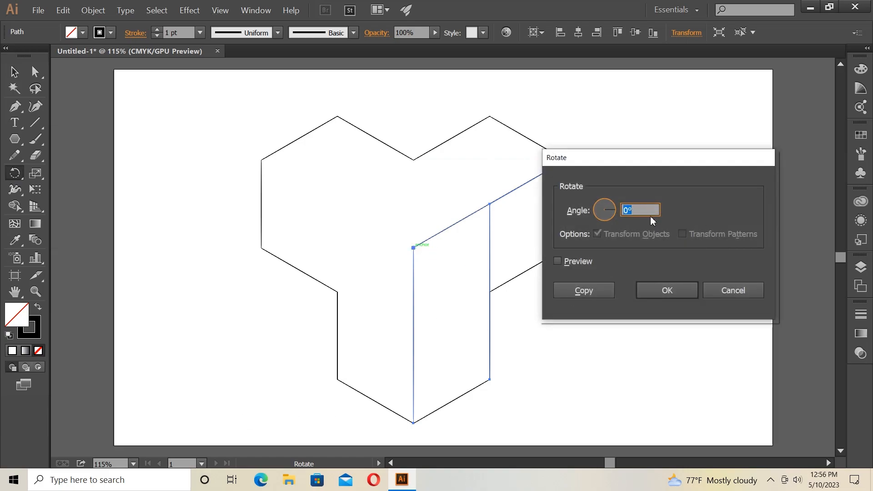
type("12")
left_click(587, 259)
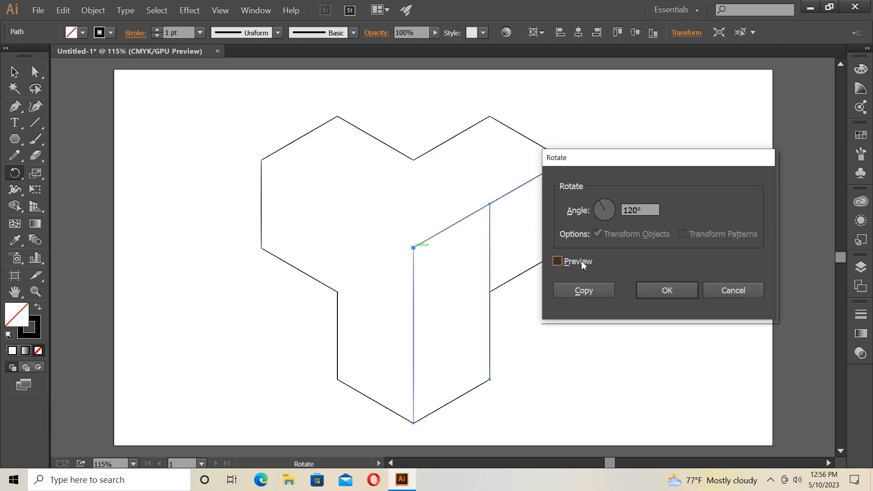
left_click(582, 262)
left_click(586, 291)
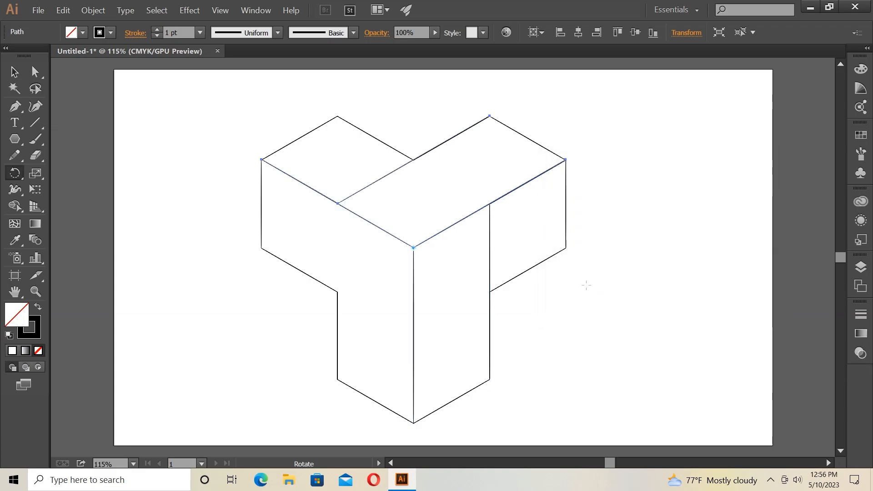
key("ctrl+d")
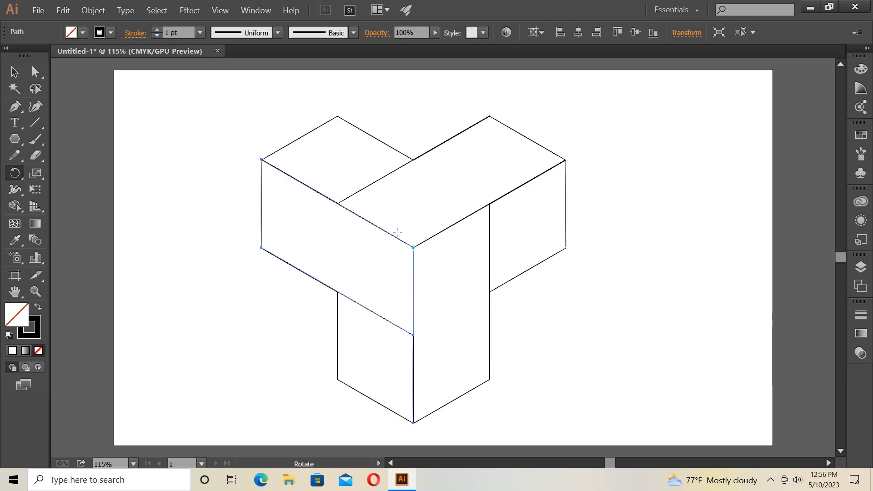
left_click(21, 74)
left_click(228, 121)
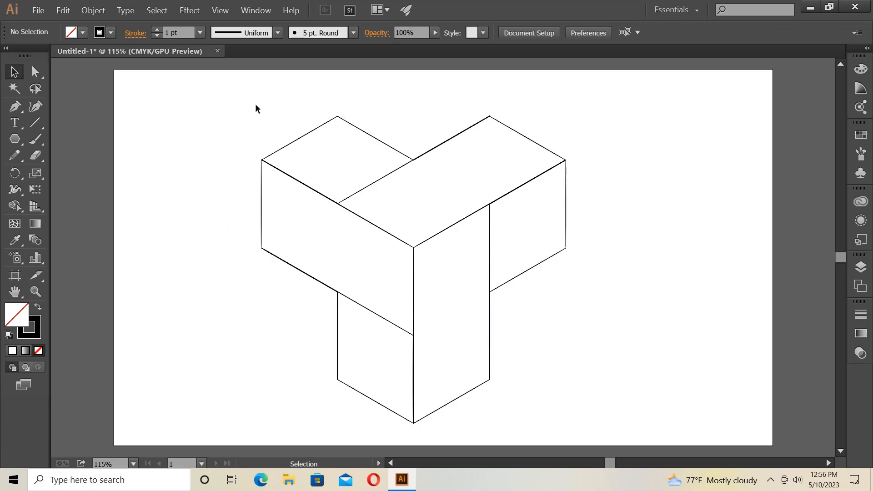
Round the inner corners of the three Pen paths together with live corners to a radius of about 156 pt
left_click_drag(330, 184, 429, 273)
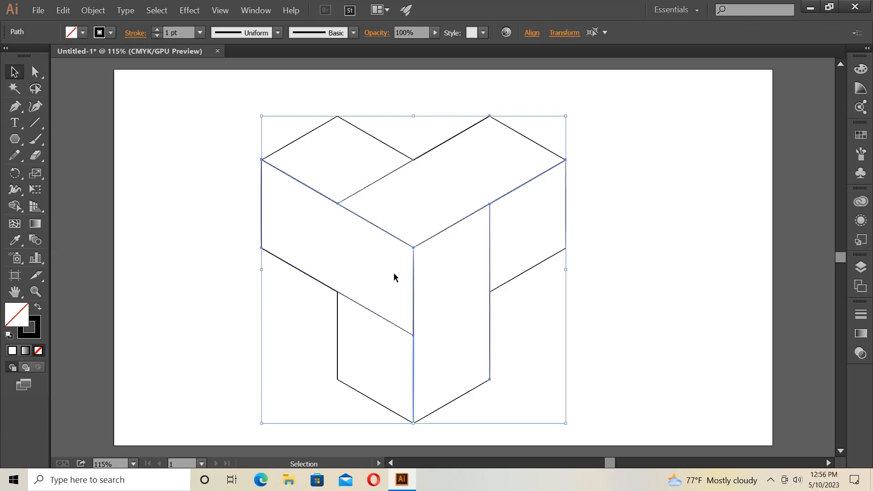
left_click(37, 76)
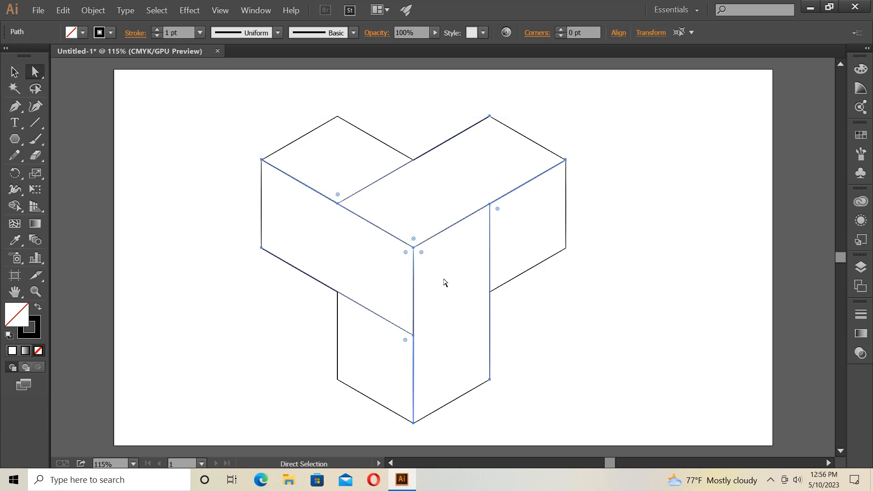
left_click_drag(424, 256, 490, 305)
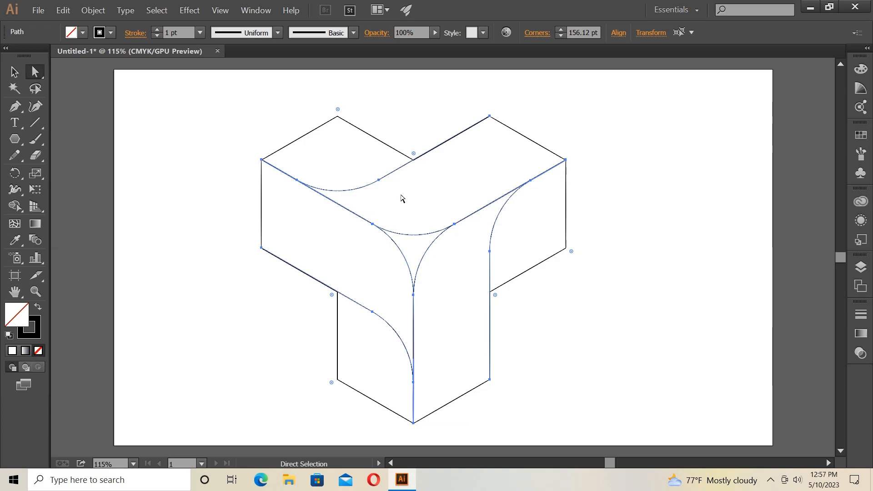
left_click(14, 72)
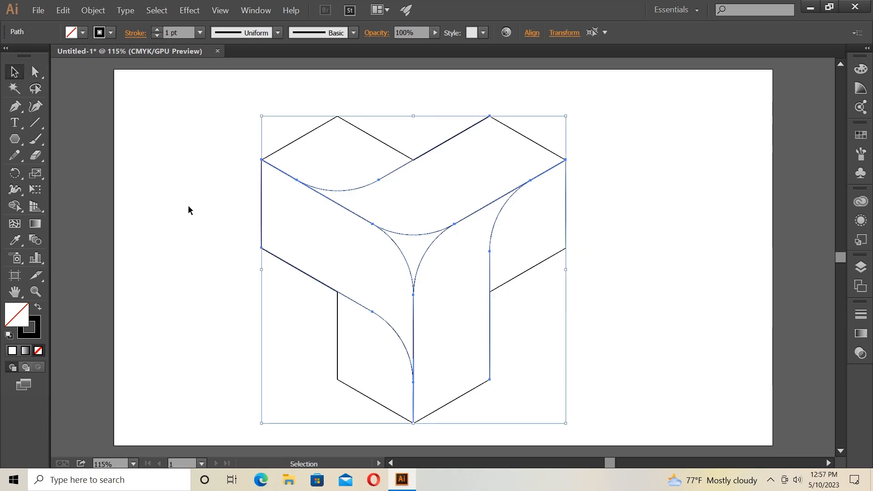
left_click(193, 265)
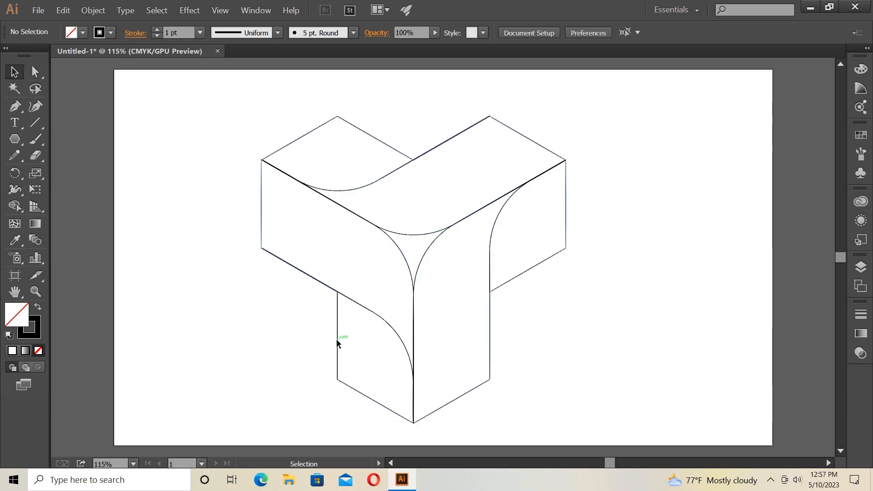
Round the six outer corners of the merged outline together with live corners to a radius of 53.71 pt
left_click(337, 340)
left_click(35, 71)
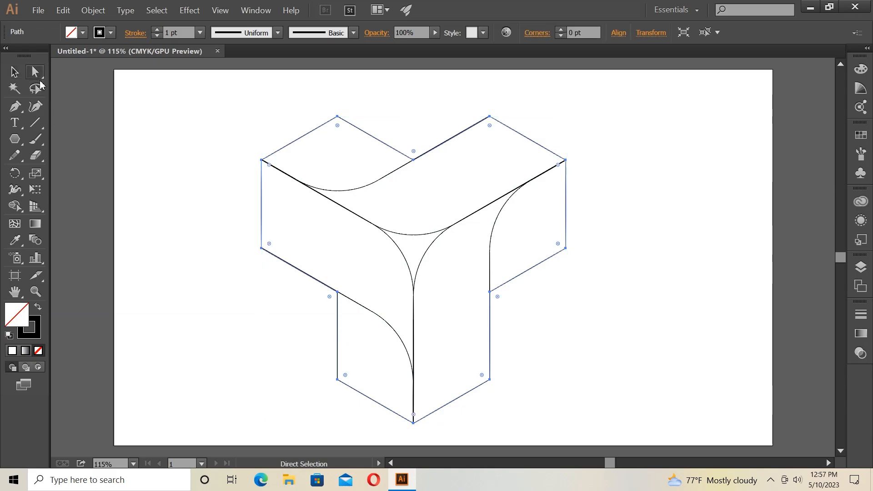
left_click_drag(349, 114, 331, 145)
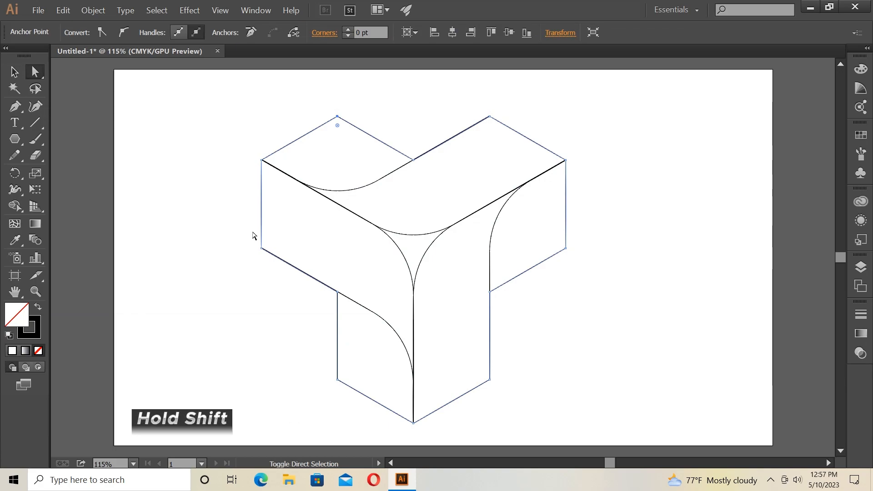
left_click(285, 264, "shift")
left_click_drag(322, 363, 371, 397)
left_click_drag(510, 387, 485, 365)
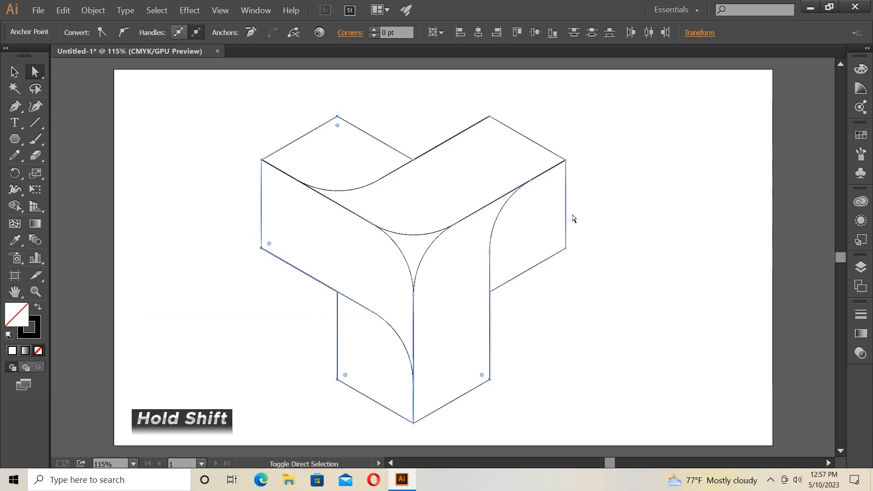
left_click_drag(590, 237, 549, 264)
left_click_drag(477, 97, 487, 154)
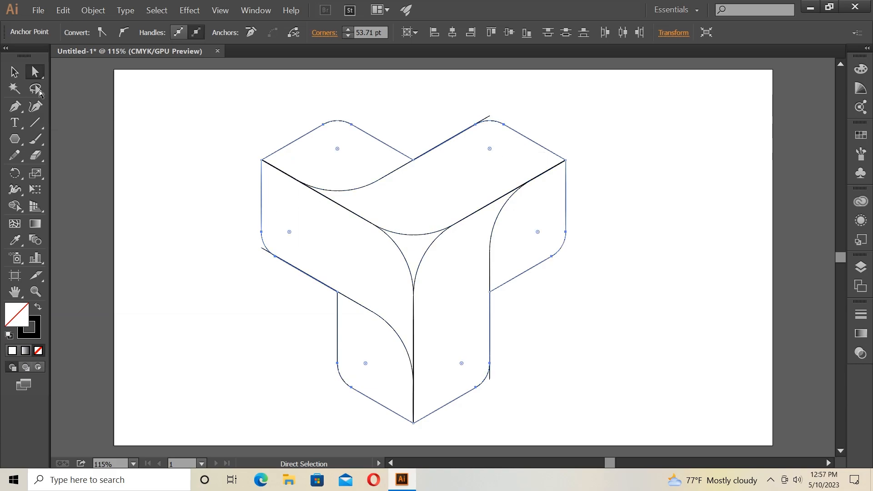
Select the outline and the three paths together and turn their enclosed regions into separate shapes with the Shape Builder tool
left_click(14, 71)
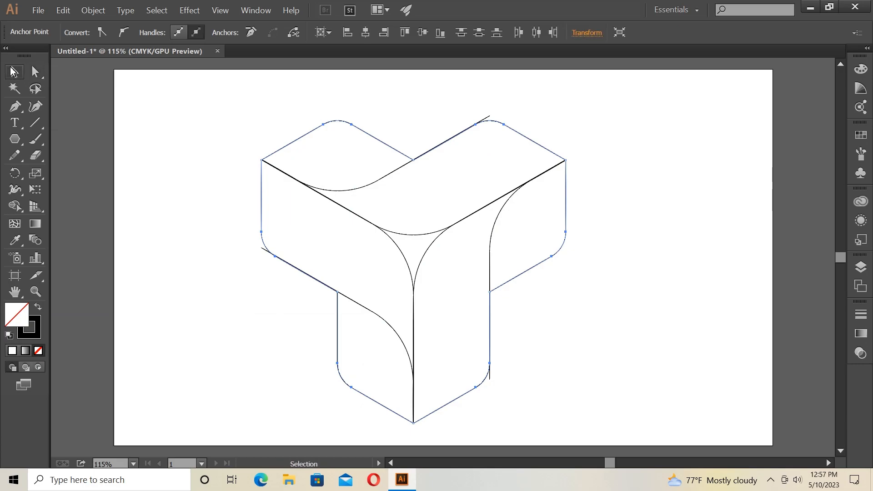
left_click(134, 170)
left_click_drag(290, 209, 187, 174)
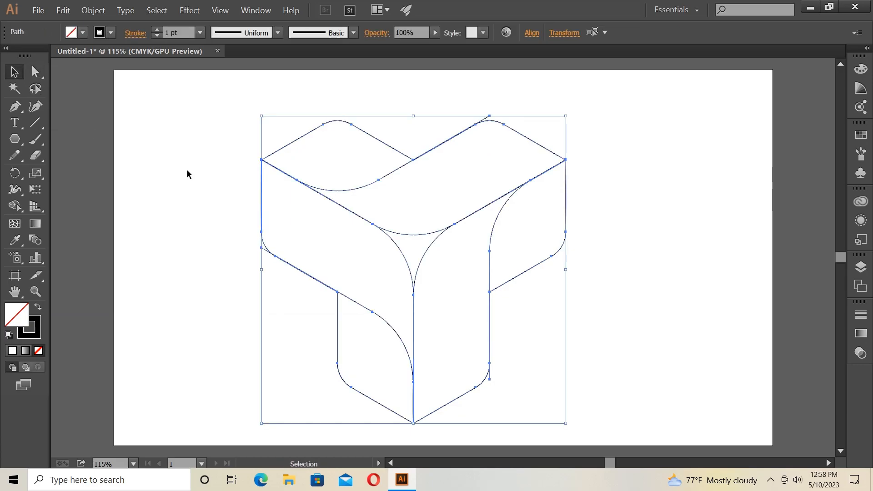
left_click(15, 206)
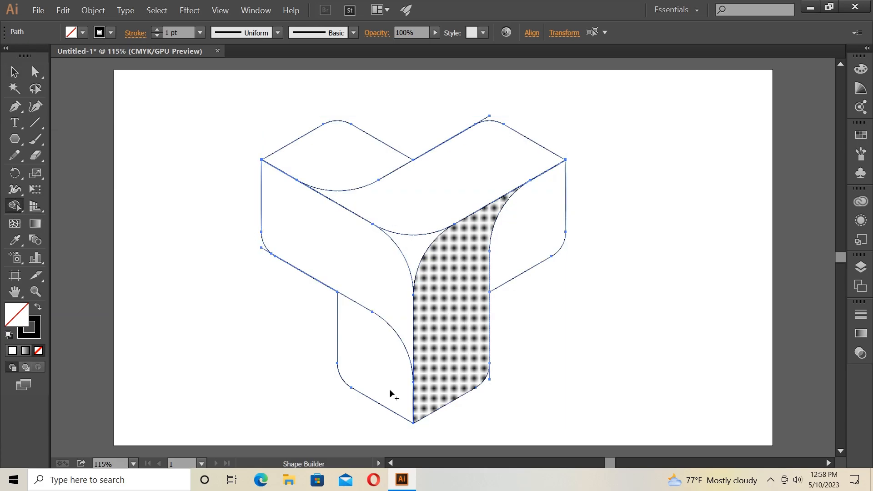
Select the whole logo and fill its shapes with a linear white-to-black gradient at 0°
left_click(14, 71)
left_click_drag(230, 111, 594, 312)
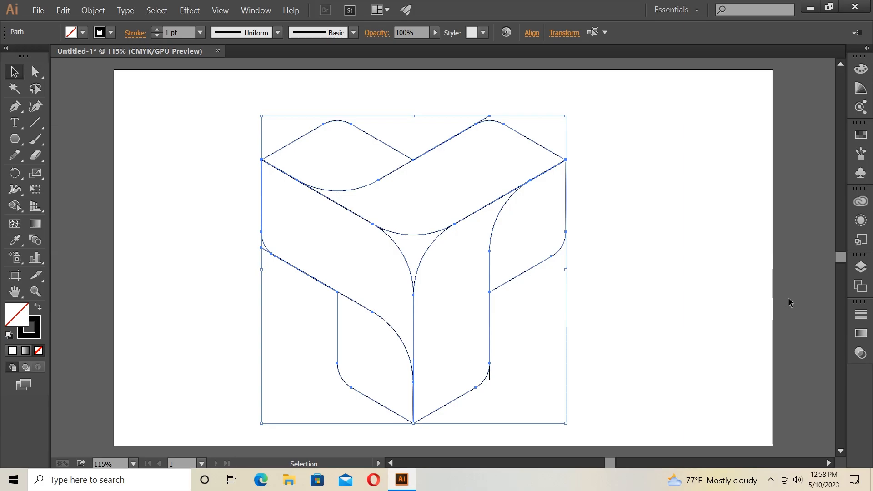
left_click(864, 342)
left_click(764, 407)
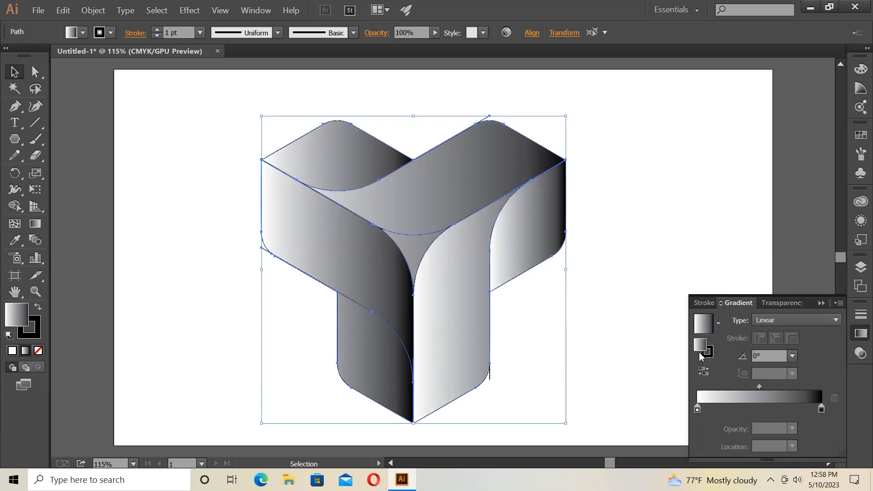
Select the six gradient-filled arm faces, leaving out the central triangle, and cut them
left_click(236, 219)
left_click(346, 245)
left_click(394, 205, "shift")
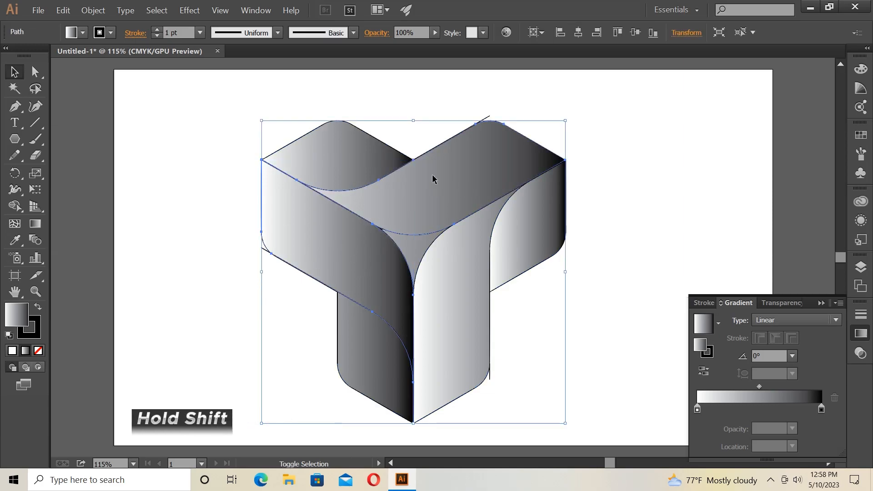
left_click(420, 252, "shift")
left_click(528, 240, "shift")
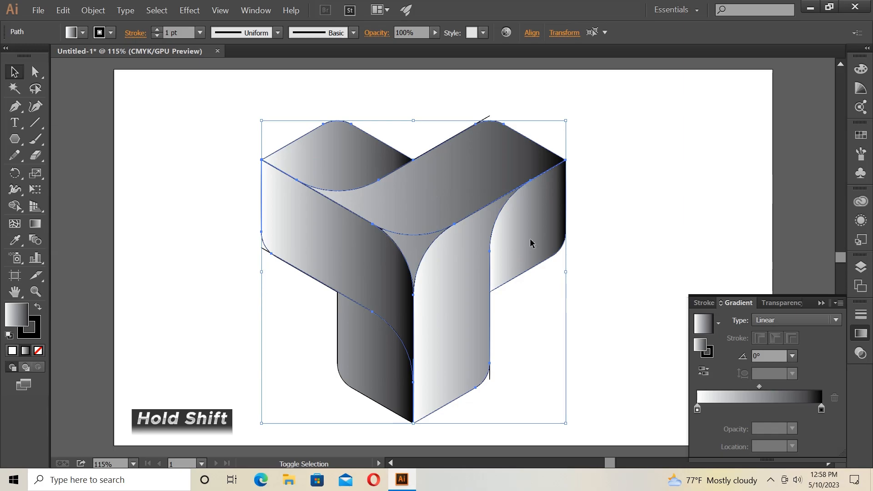
left_click(372, 351, "shift")
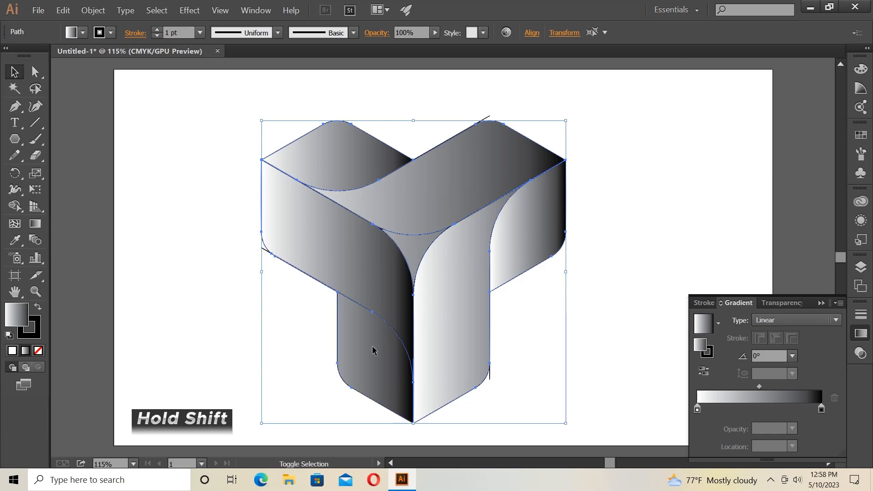
left_click(68, 12)
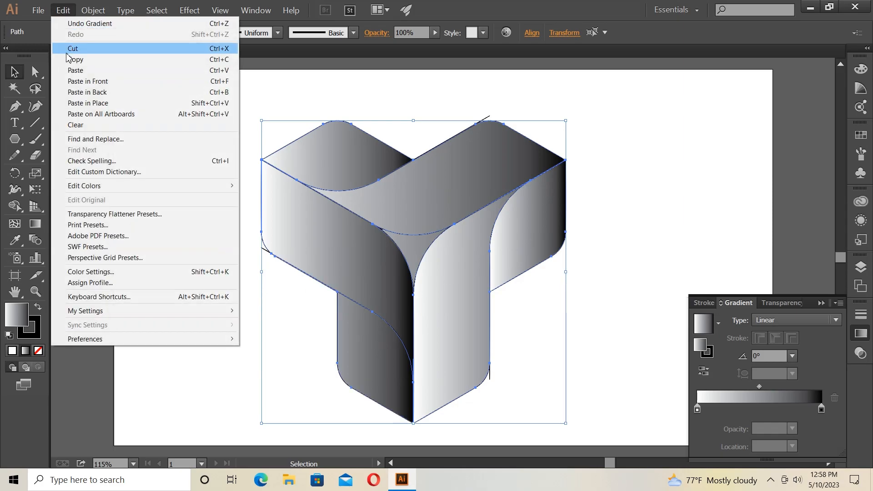
left_click(90, 50)
Delete the leftover paths and central shape, and paste the cut arm faces in front at their original position
left_click_drag(214, 119, 577, 409)
key("Delete")
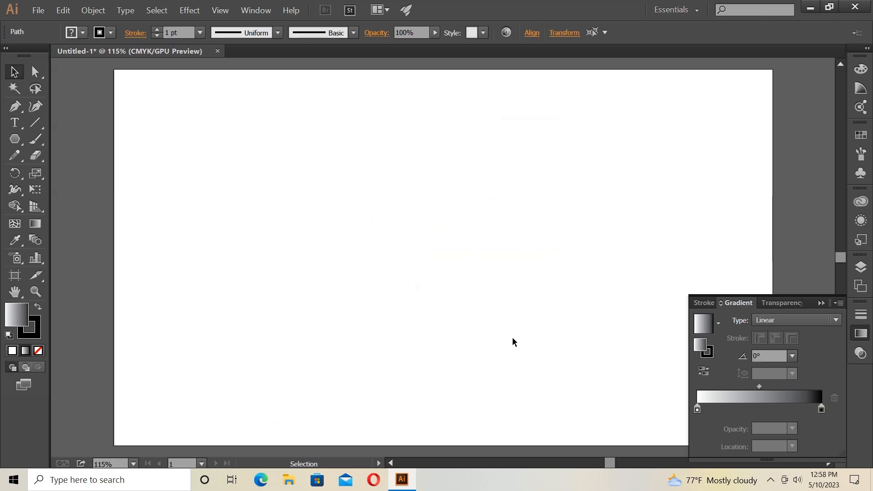
left_click(64, 10)
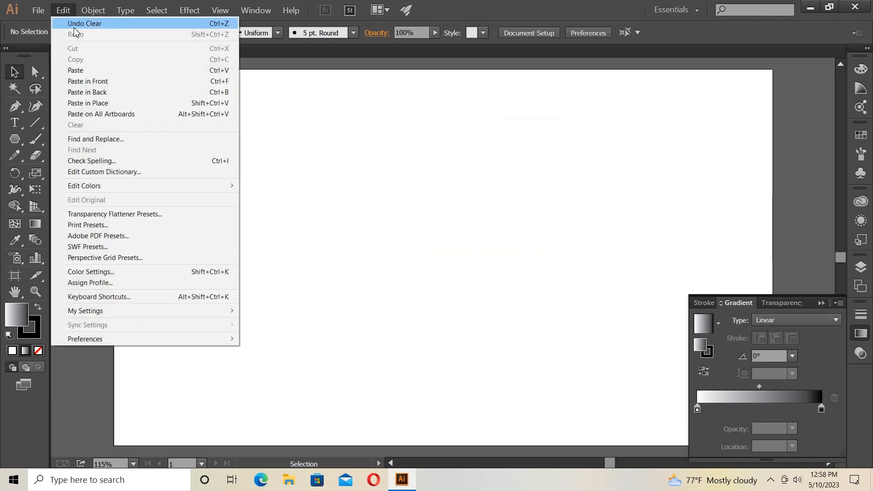
left_click(64, 82)
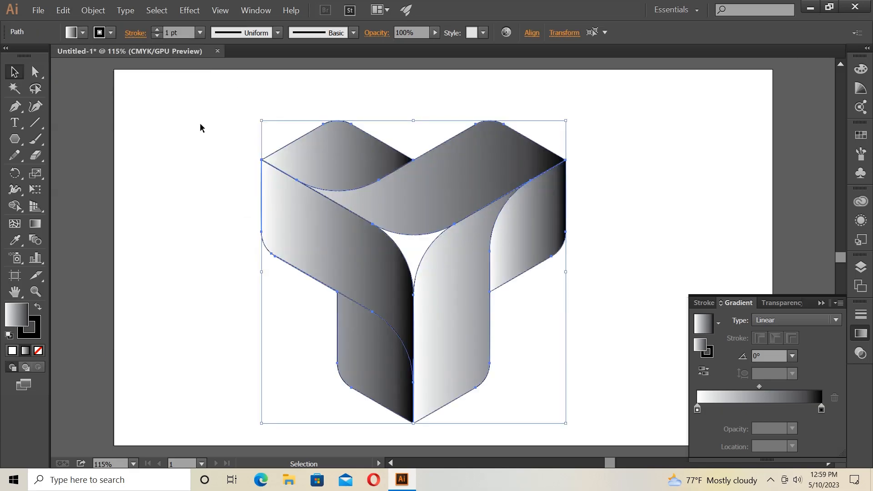
Remove the stroke from the arm faces and set the first gradient stop of the large upper face to pink
left_click(156, 35)
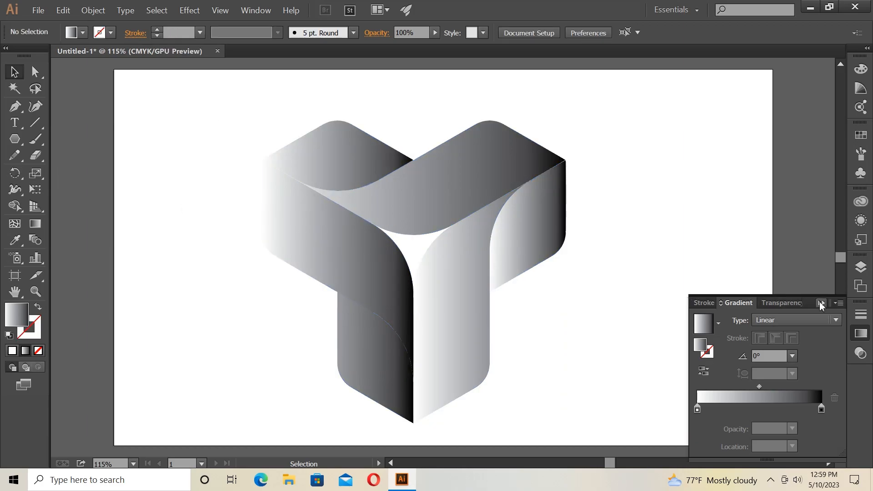
left_click(446, 207)
double_click(698, 411)
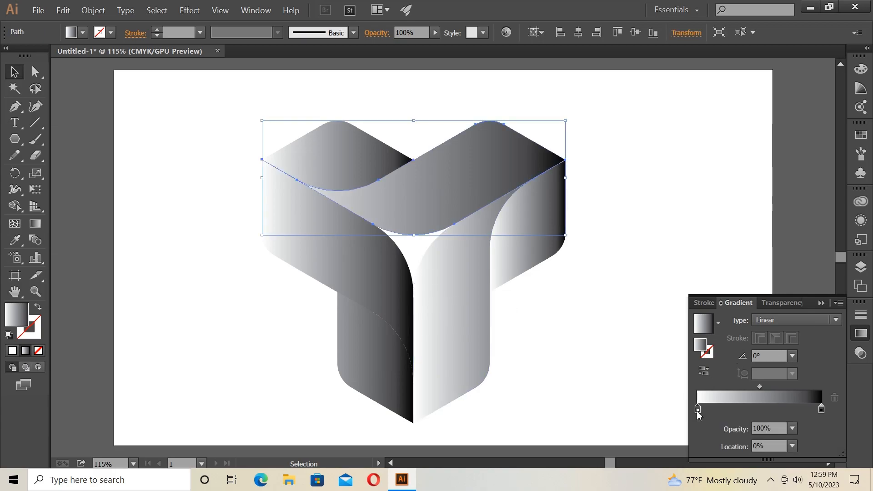
left_click(730, 271)
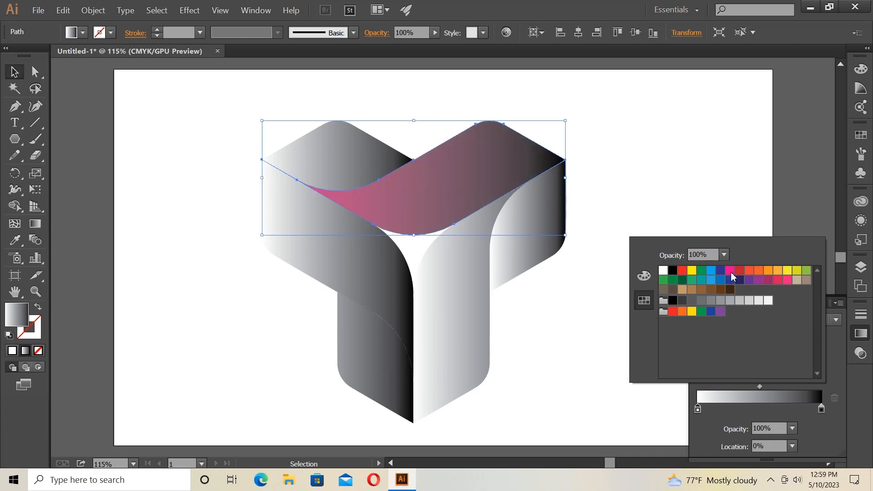
Add a middle stop at 54.66% to the upper face's gradient and colour it violet
left_click(765, 408)
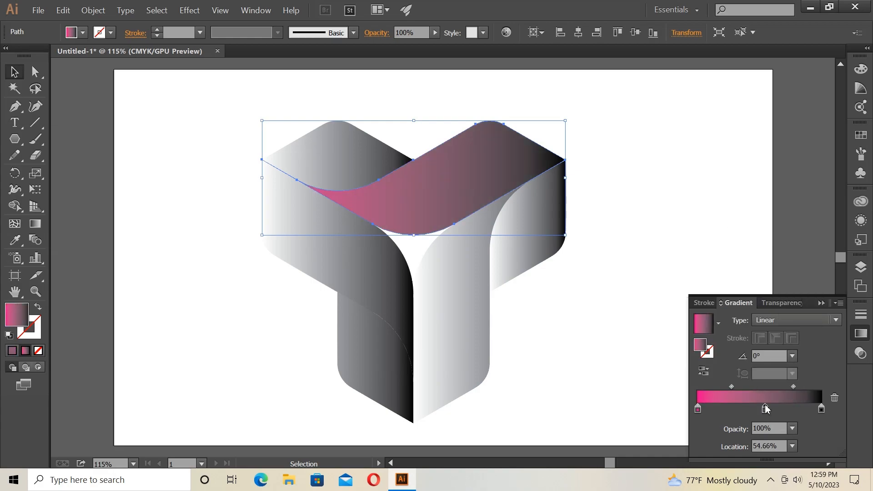
double_click(765, 408)
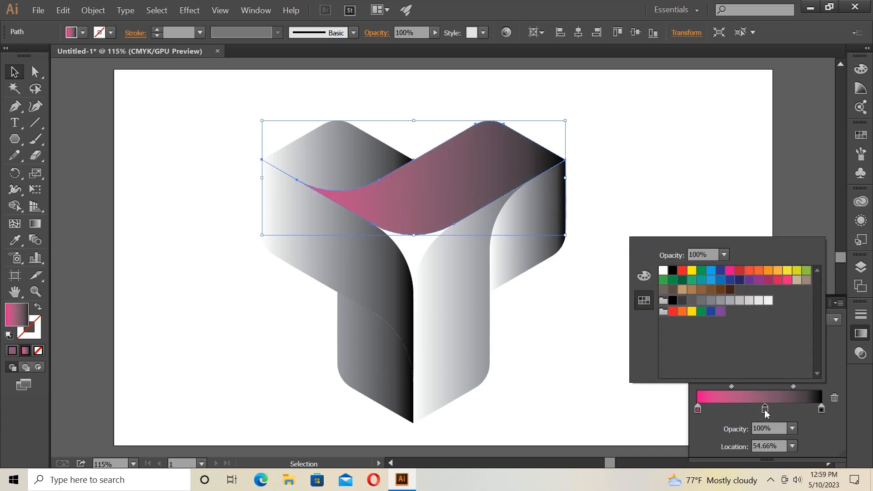
left_click(758, 280)
left_click(737, 222)
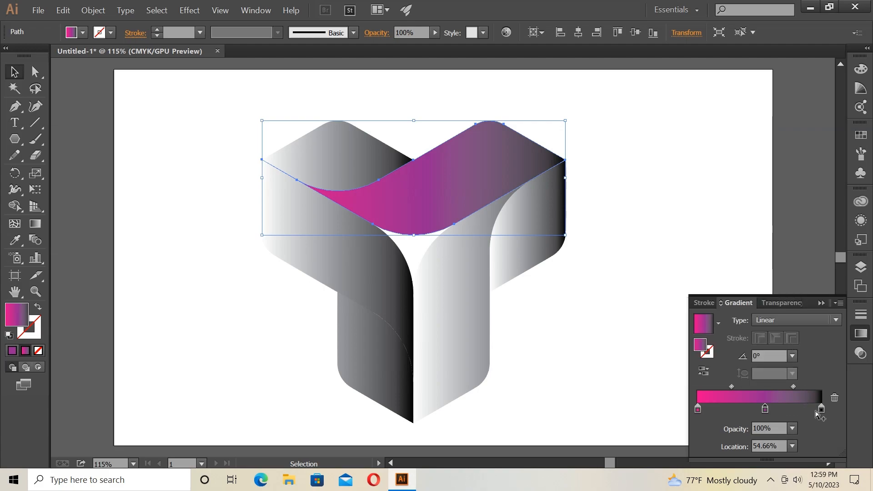
double_click(765, 409)
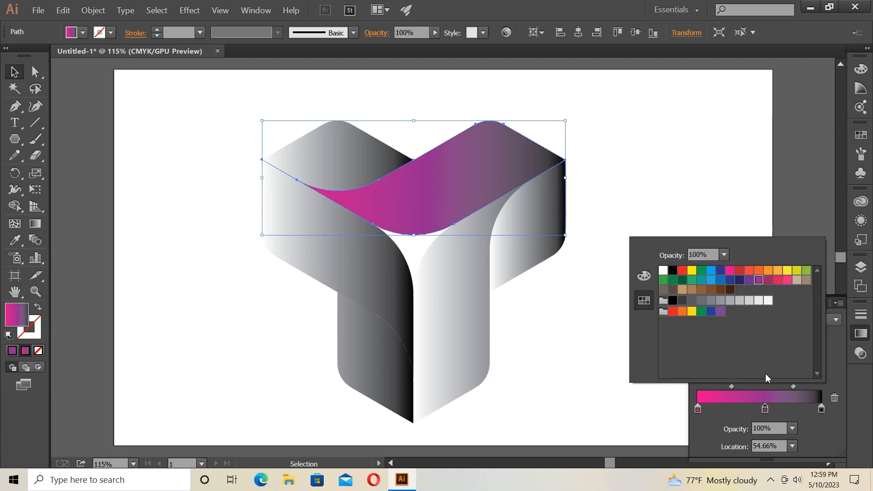
left_click(753, 281)
Add a dark navy end stop at 96.95% to the upper face's gradient and remove the black stop
double_click(821, 409)
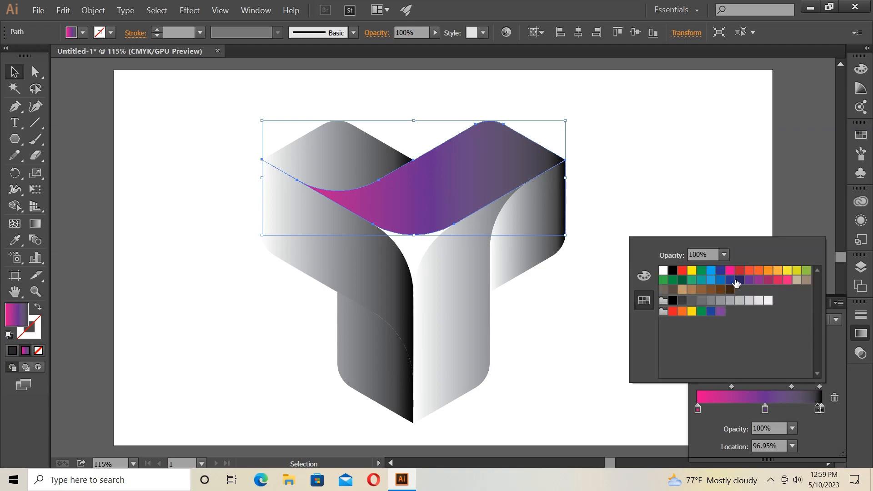
left_click(736, 282)
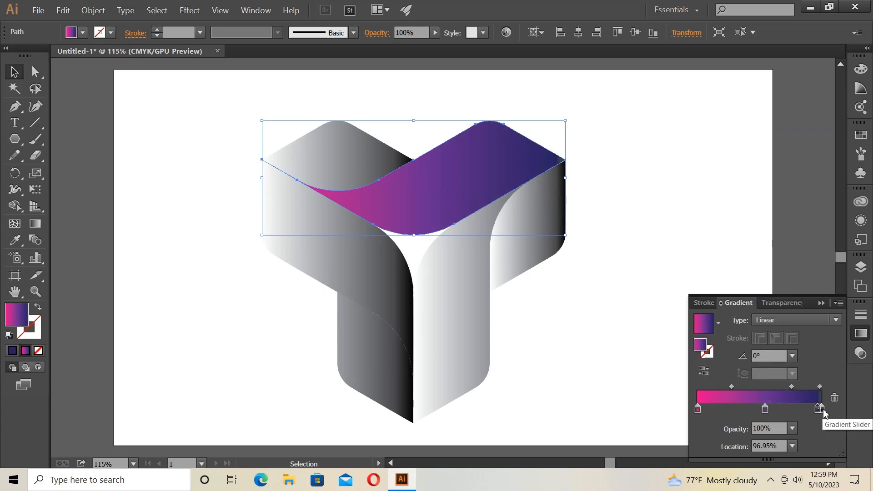
left_click(834, 398)
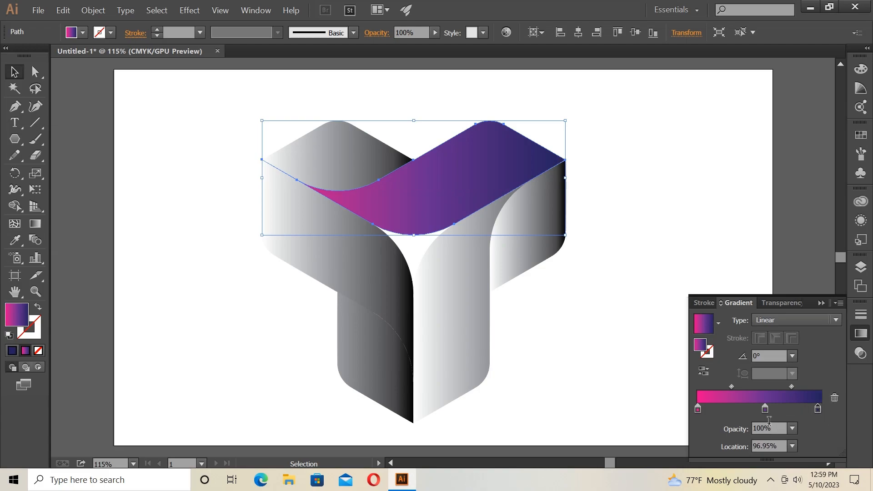
Change the upper face's gradient to radial and redraw it with the Gradient tool from the bend towards the right arm at -8°
left_click(785, 321)
left_click(776, 351)
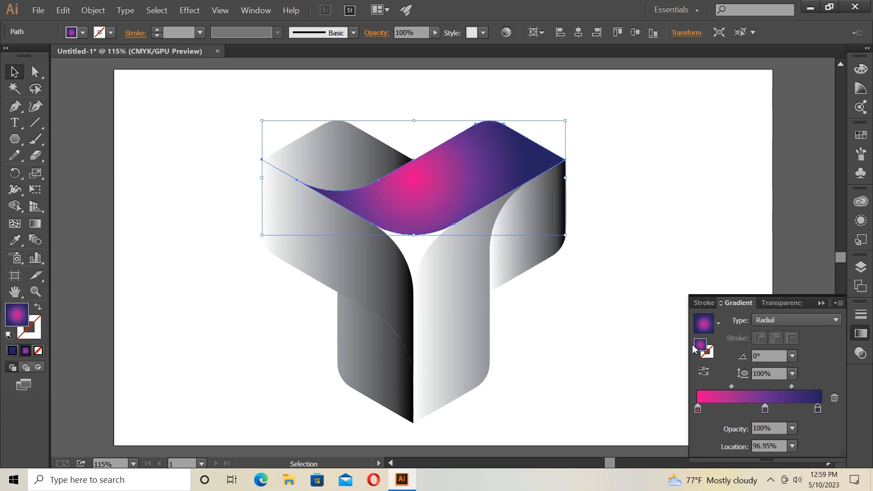
left_click(30, 222)
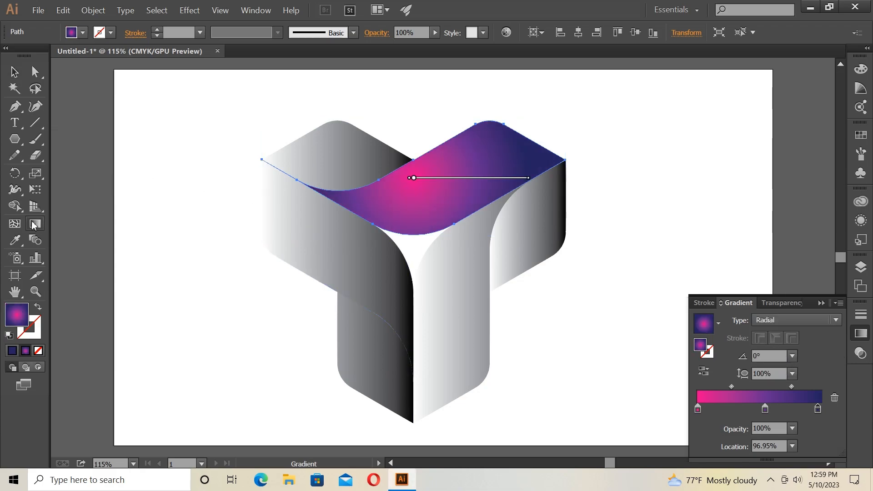
left_click_drag(439, 190, 557, 191)
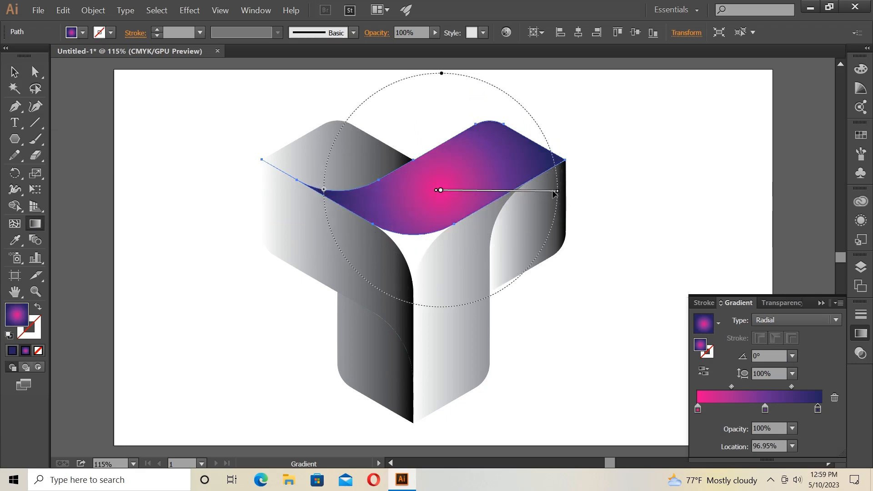
left_click_drag(434, 181, 557, 186)
left_click_drag(442, 189, 565, 207)
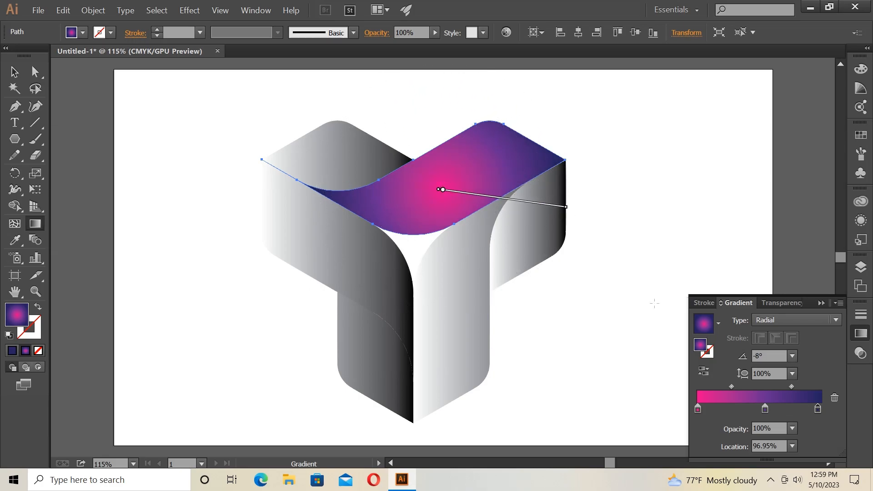
Widen the radial gradient's pink centre by shifting the pink stop inward and the violet stop to 67.92%
left_click(698, 409)
left_click_drag(699, 412, 782, 415)
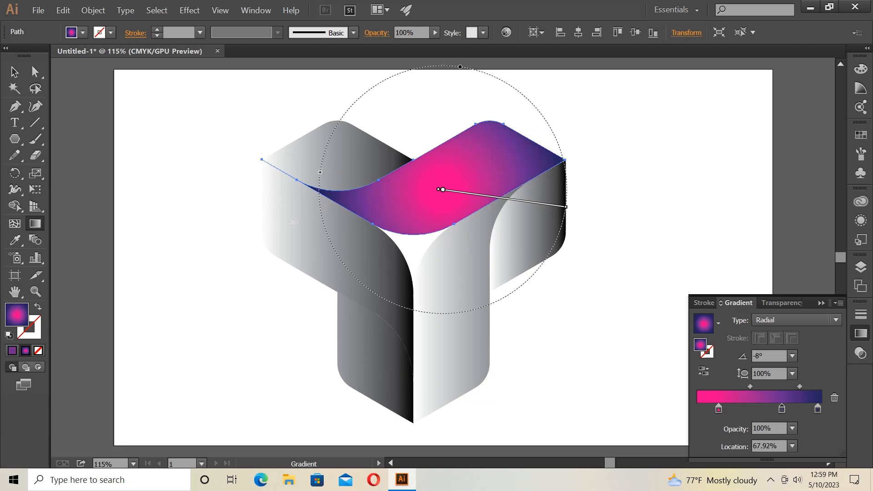
left_click(14, 72)
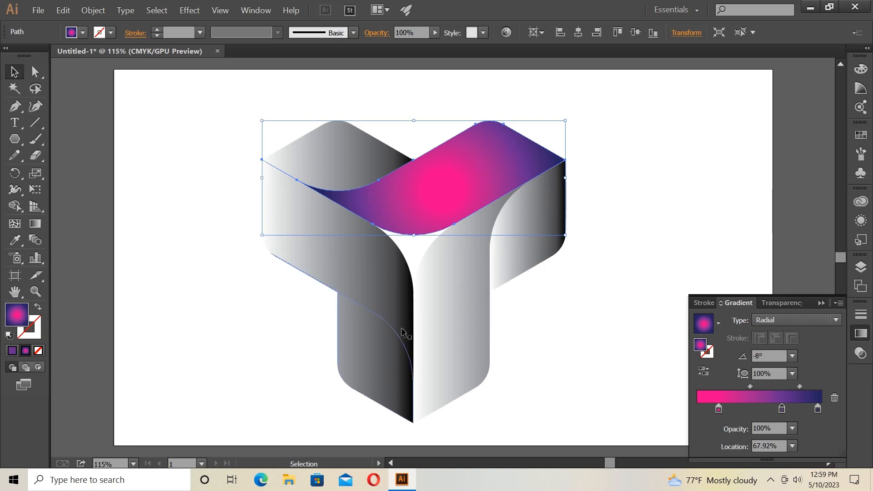
Copy the upper face's radial gradient onto the large lower-right face with the Eyedropper
left_click(449, 338)
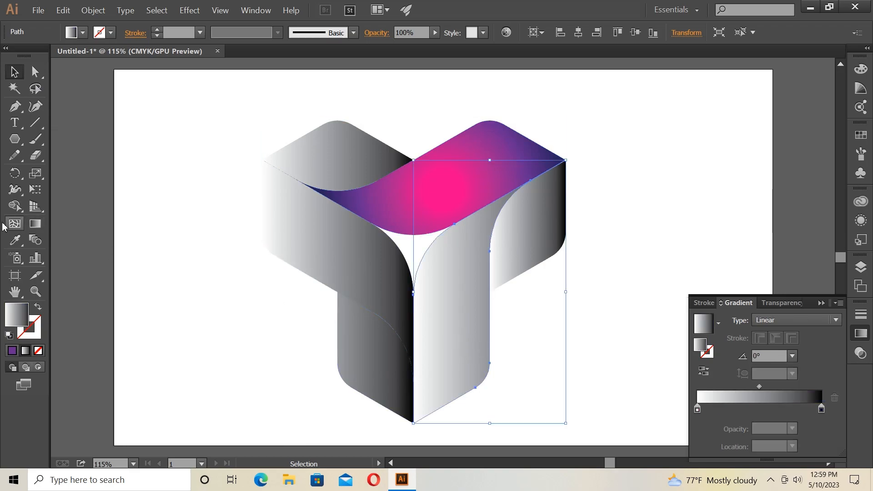
left_click(15, 240)
left_click(439, 192)
Copy the upper face's radial gradient onto the large left face with the Eyedropper
left_click(14, 72)
left_click(372, 282)
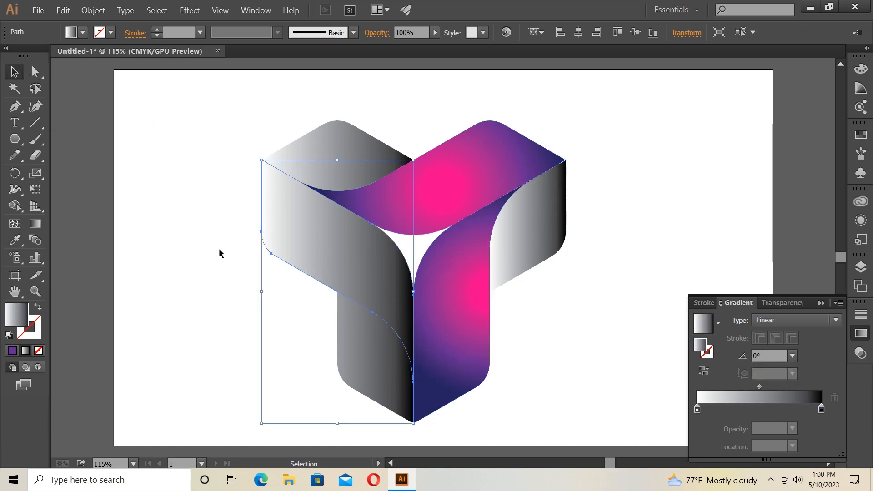
left_click(15, 240)
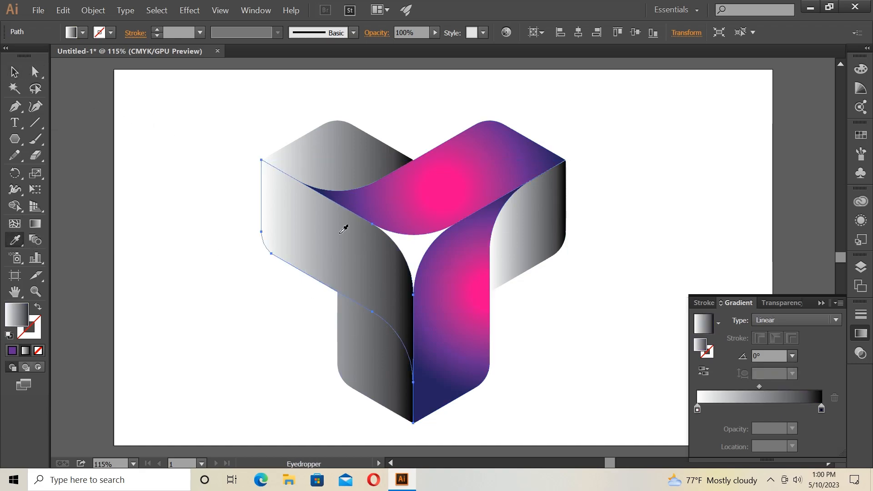
left_click(478, 182)
left_click(20, 75)
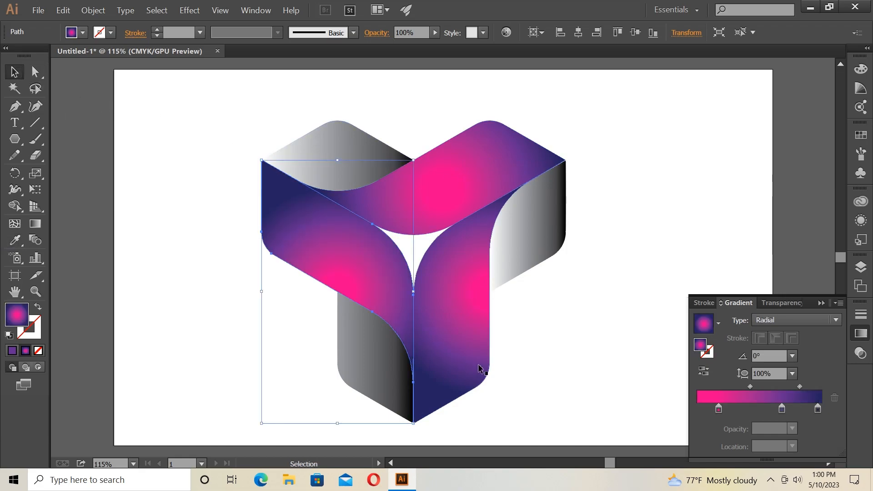
Redraw the large lower-right face's radial gradient with the Gradient tool, centring the pink on its vertical part and extending outward past its outer edge
left_click(469, 326)
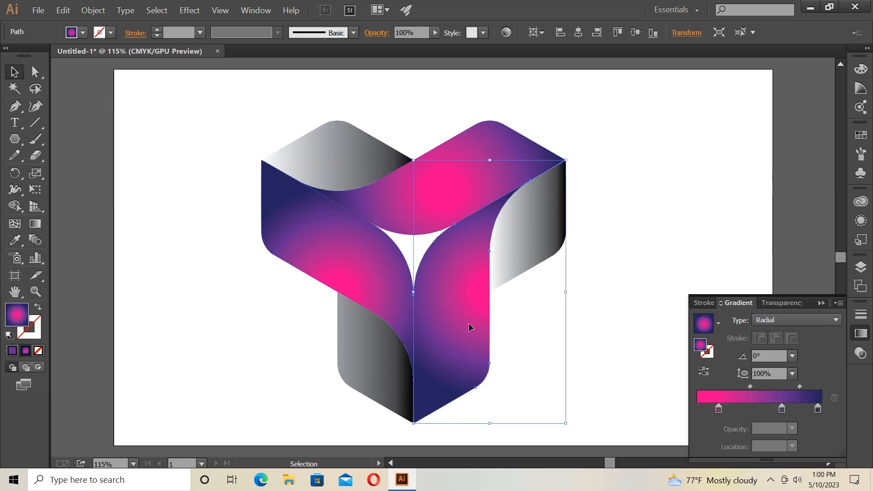
left_click(38, 226)
left_click_drag(457, 298, 553, 328)
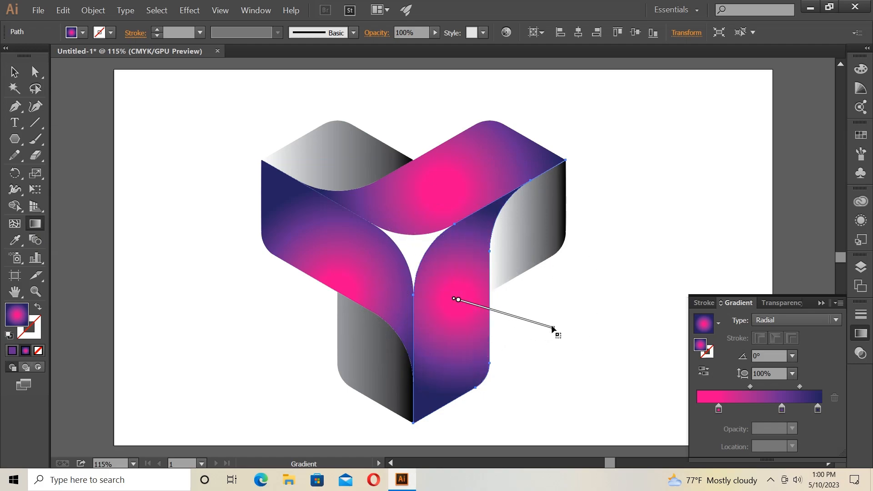
left_click_drag(462, 322, 576, 374)
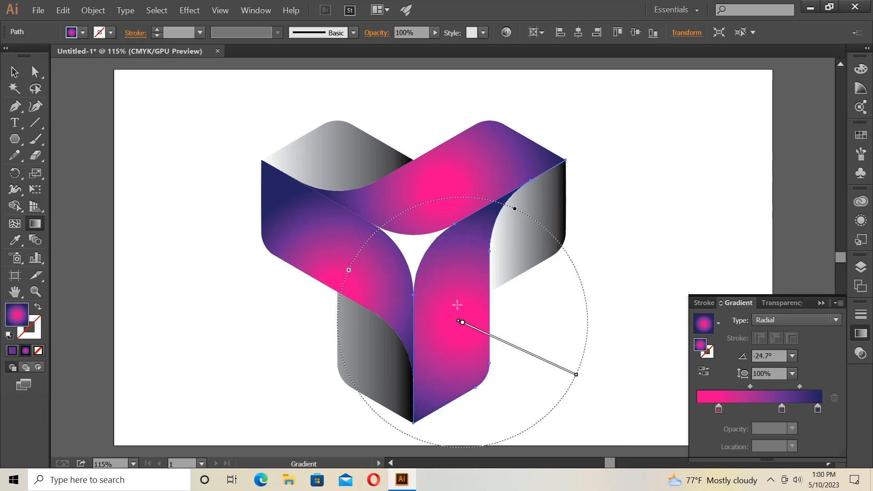
mouse_move(472, 335)
left_click_drag(475, 330, 476, 323)
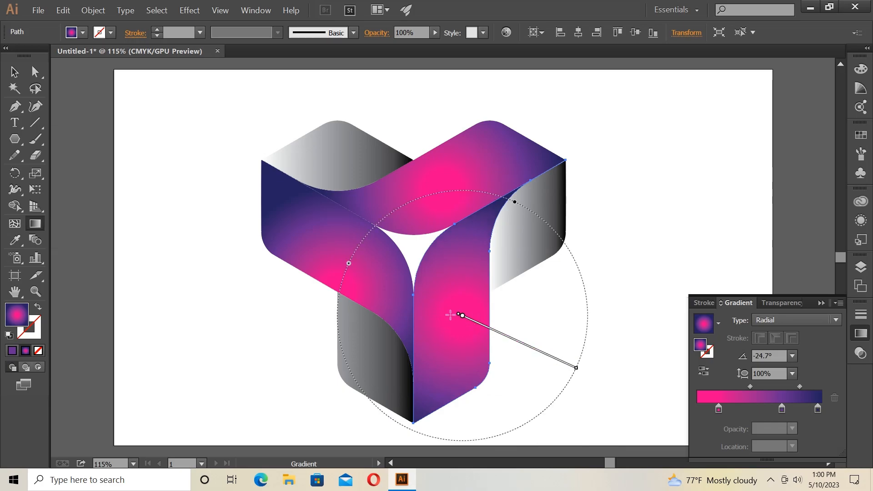
mouse_move(576, 367)
left_mouse_down()
mouse_move(541, 354)
mouse_move(553, 357)
left_mouse_up()
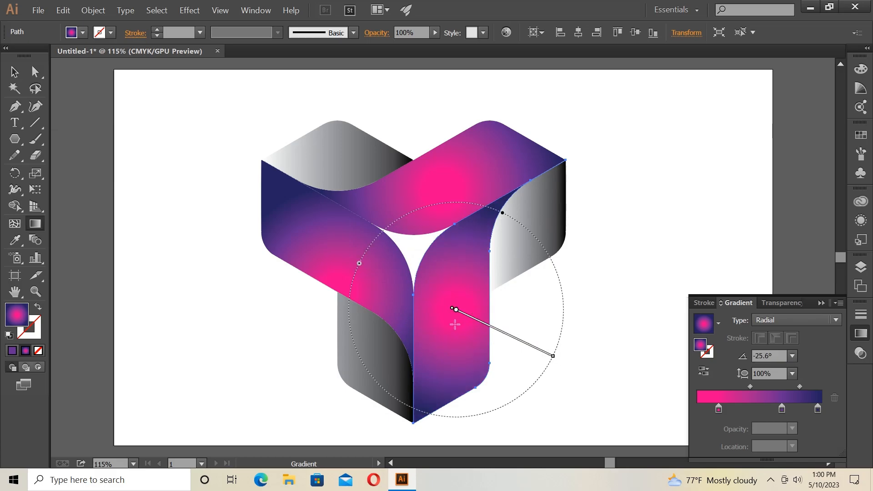
left_click_drag(452, 320, 568, 366)
left_click_drag(456, 305, 553, 358)
left_click(14, 71)
Redraw the large left face's radial gradient at -46.9°, centring the pink midway along the arm
left_click(358, 268)
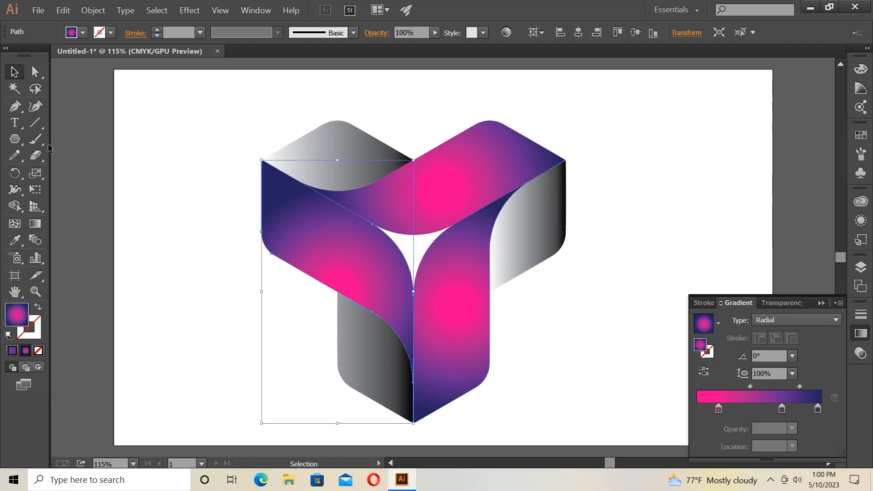
left_click(35, 223)
left_click_drag(341, 263, 445, 319)
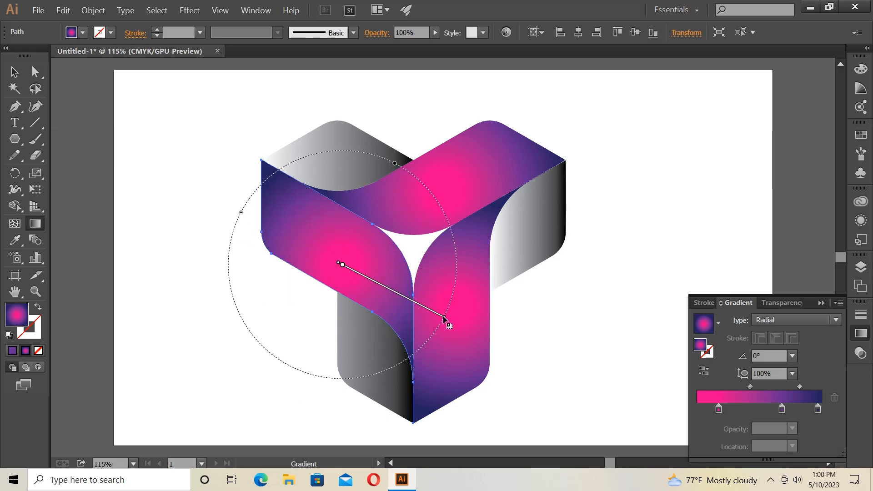
left_click_drag(330, 246, 446, 320)
left_click_drag(341, 265, 432, 324)
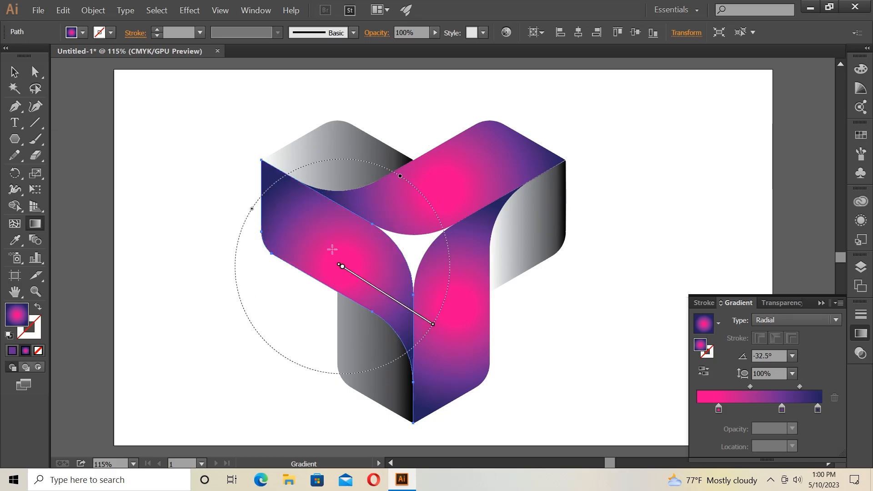
mouse_move(343, 255)
left_mouse_down()
mouse_move(440, 330)
mouse_move(433, 320)
left_mouse_up()
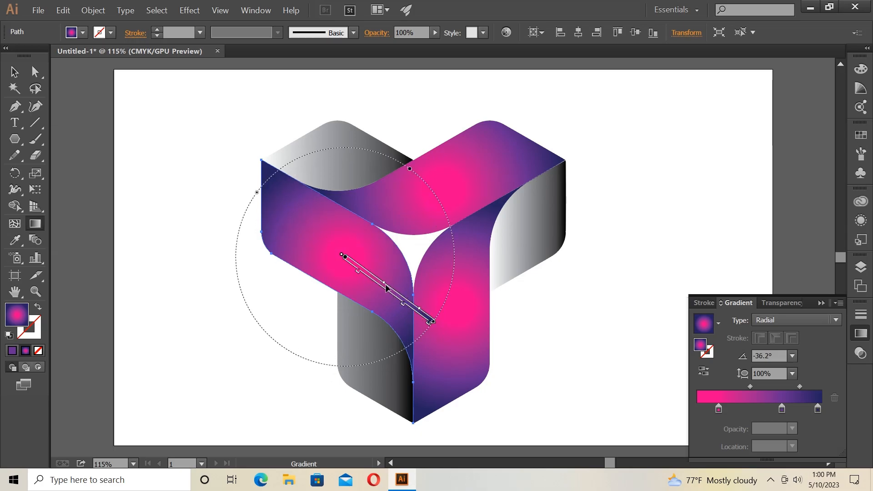
left_click_drag(387, 289, 386, 287)
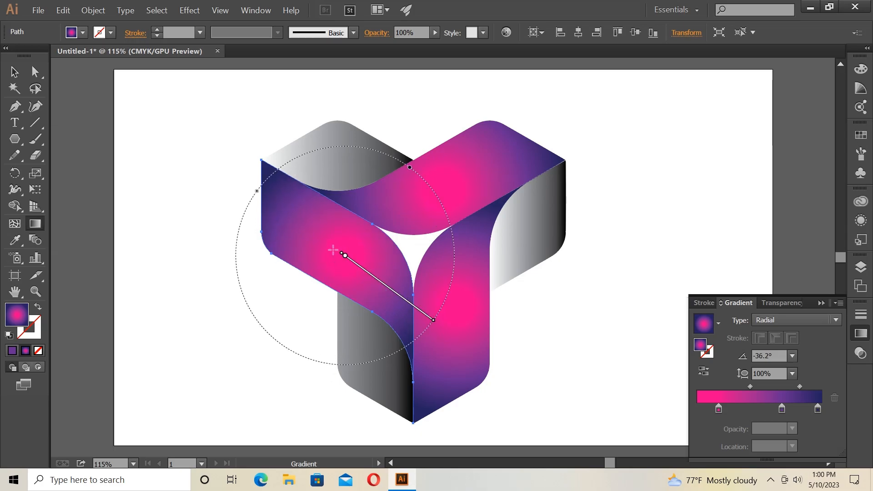
left_click_drag(344, 247, 423, 331)
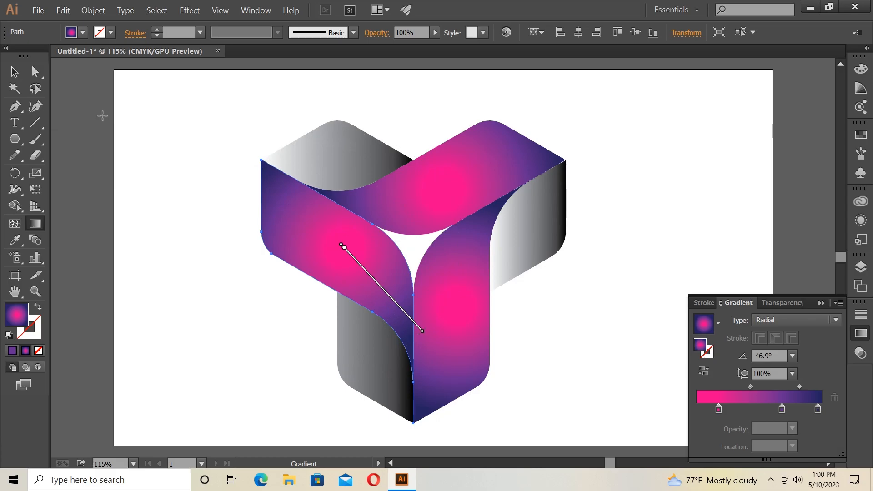
left_click(14, 71)
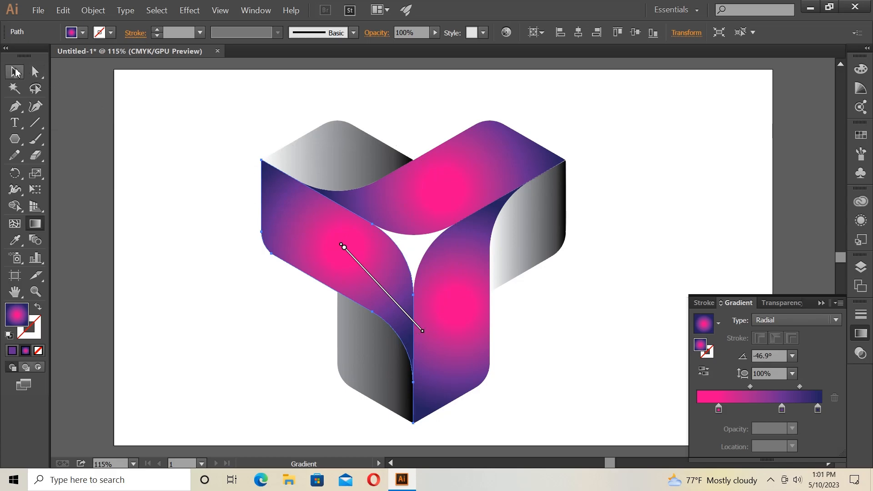
left_click(164, 150)
Select the three small grey faces together and copy the upper face's radial gradient onto them with the Eyedropper
left_click(353, 154)
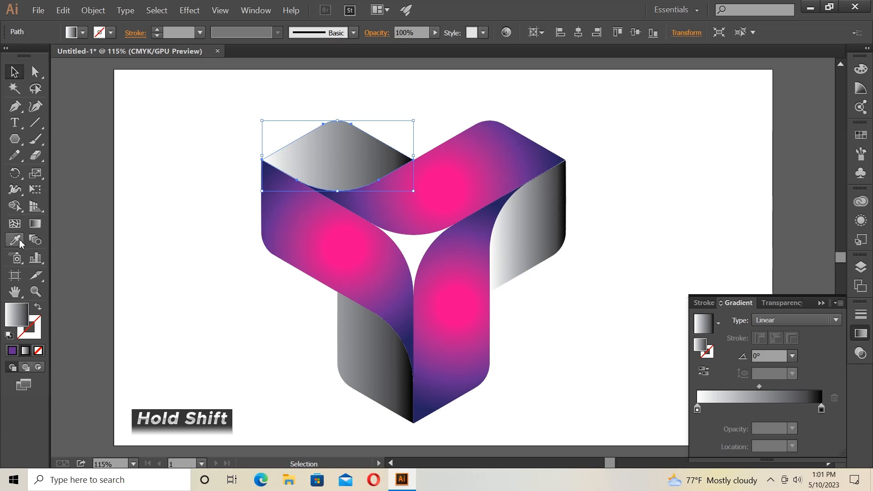
left_click(534, 241, "shift")
left_click(357, 360, "shift")
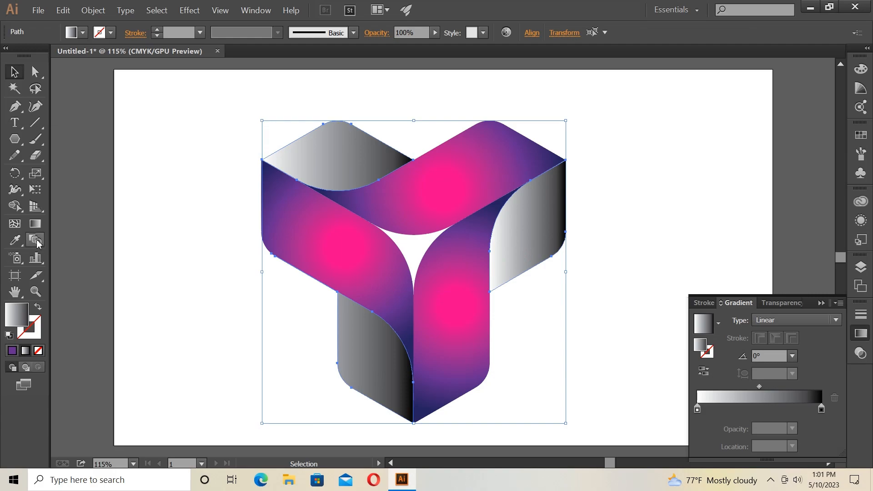
left_click(15, 240)
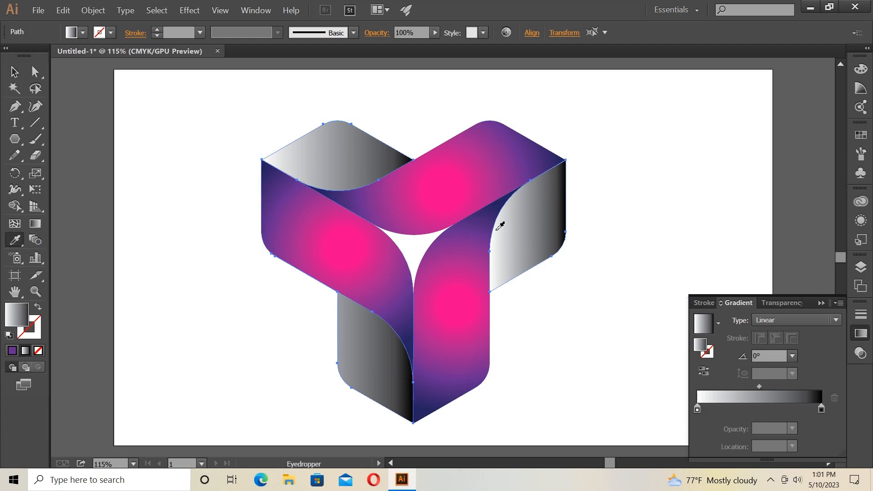
left_click(473, 175)
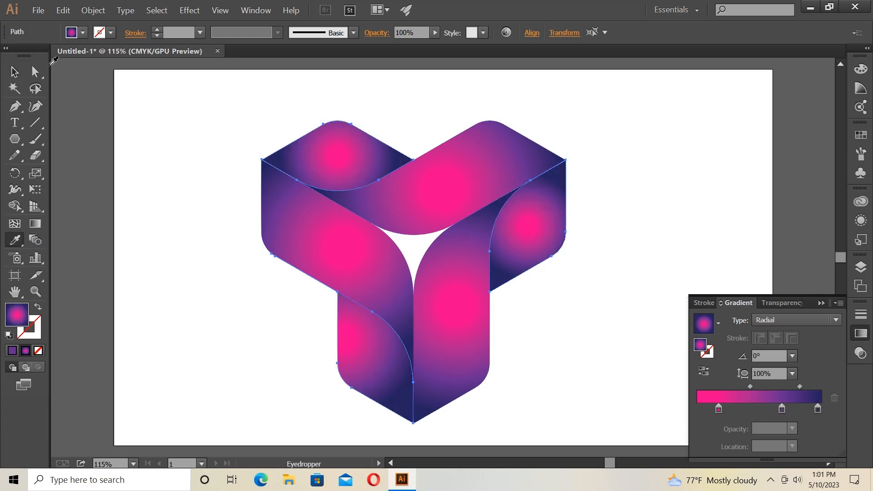
left_click(14, 72)
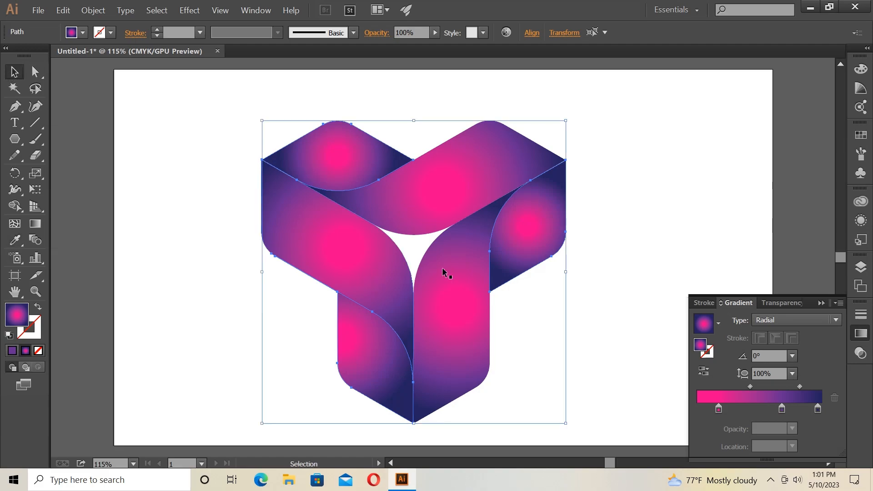
Change the three small faces' gradient type to Linear and deselect them
left_click(807, 319)
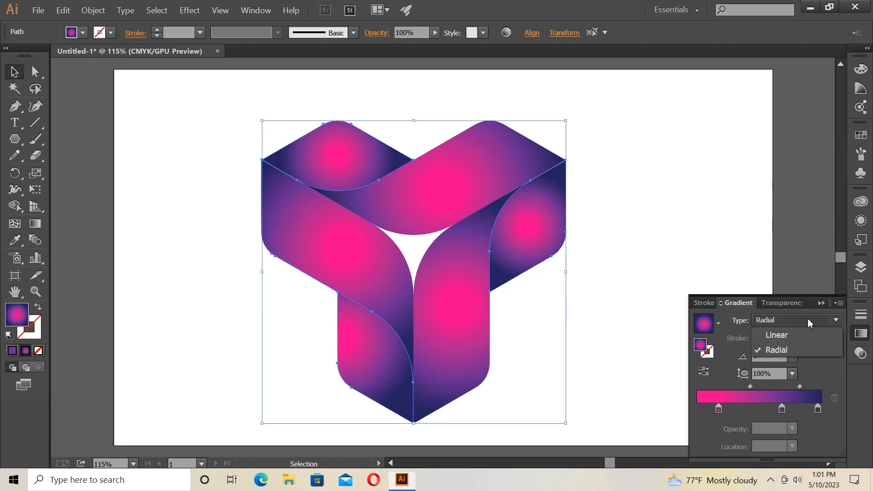
left_click(793, 337)
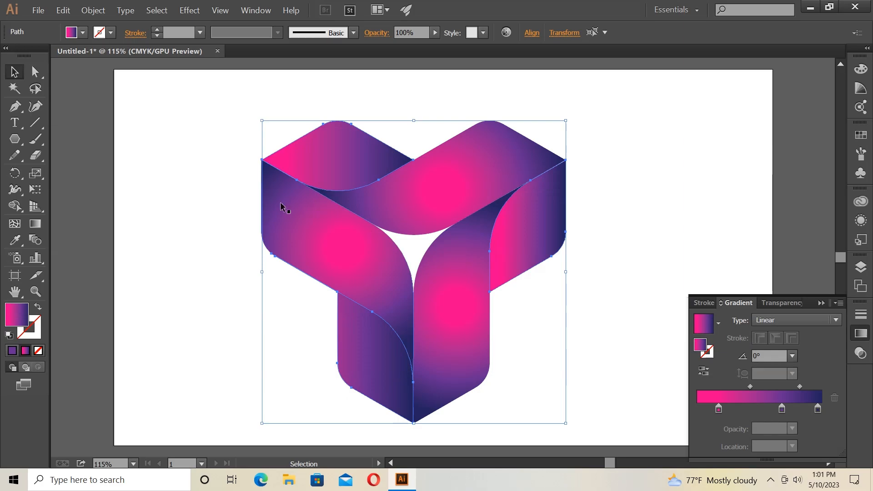
left_click(204, 192)
Redraw the small upper-left face's linear gradient diagonally at -44.8°, from pink at its outer edge to navy at the fold
left_click(341, 163)
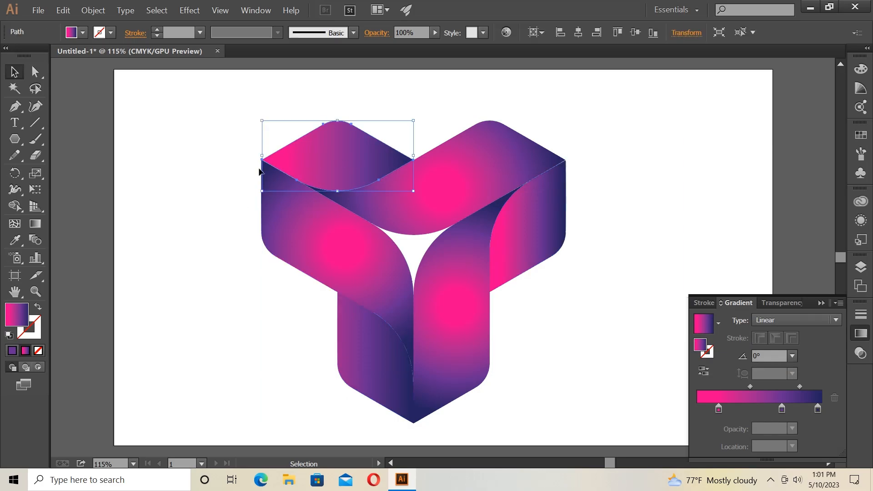
left_click(36, 223)
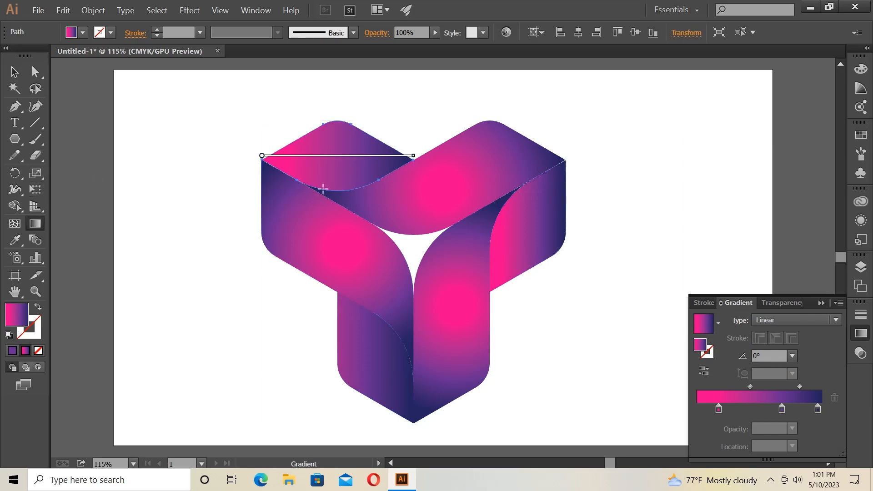
left_click_drag(292, 130, 387, 192)
mouse_move(271, 123)
left_mouse_down()
mouse_move(394, 199)
mouse_move(401, 213)
mouse_move(380, 219)
left_mouse_up()
mouse_move(326, 117)
left_mouse_down()
mouse_move(378, 200)
mouse_move(347, 176)
mouse_move(362, 200)
left_mouse_up()
left_click_drag(298, 121, 379, 202)
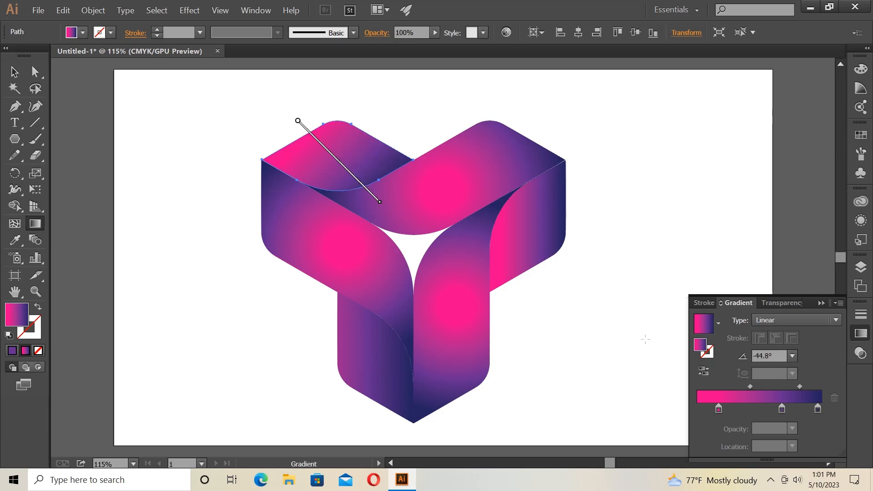
Widen the pink area of the small upper-left face by shifting its pink stop inward and setting the pink-violet midpoint to 58.47%
left_click_drag(718, 412, 742, 414)
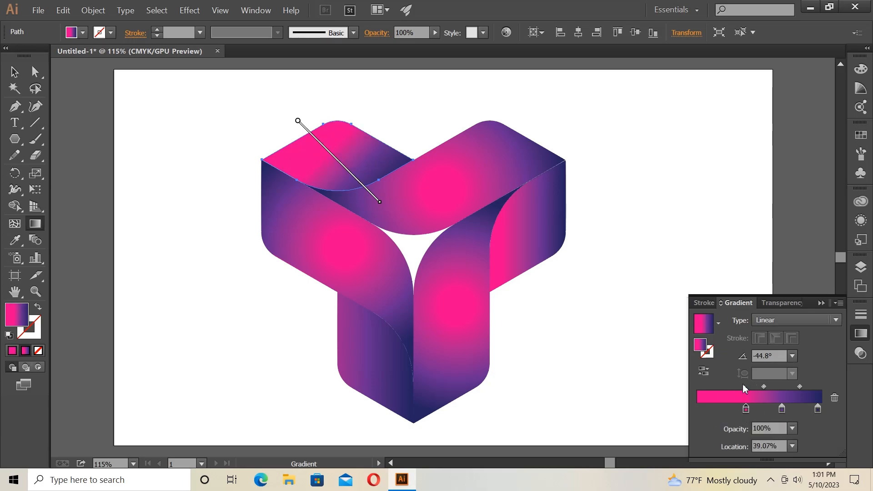
mouse_move(764, 387)
left_mouse_down()
mouse_move(739, 412)
mouse_move(766, 391)
left_mouse_up()
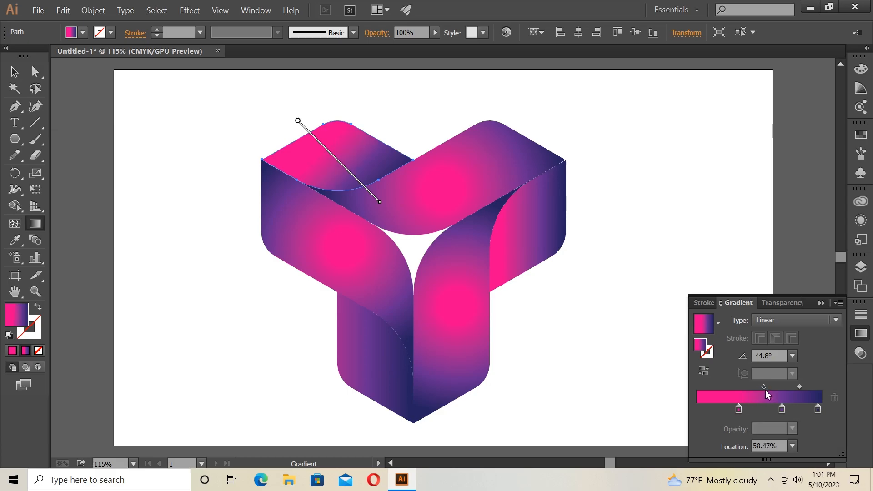
left_click(13, 71)
Redraw the small right face's linear gradient at -172.4°, from pink at its outer edge to navy at the inner curve
left_click(530, 240)
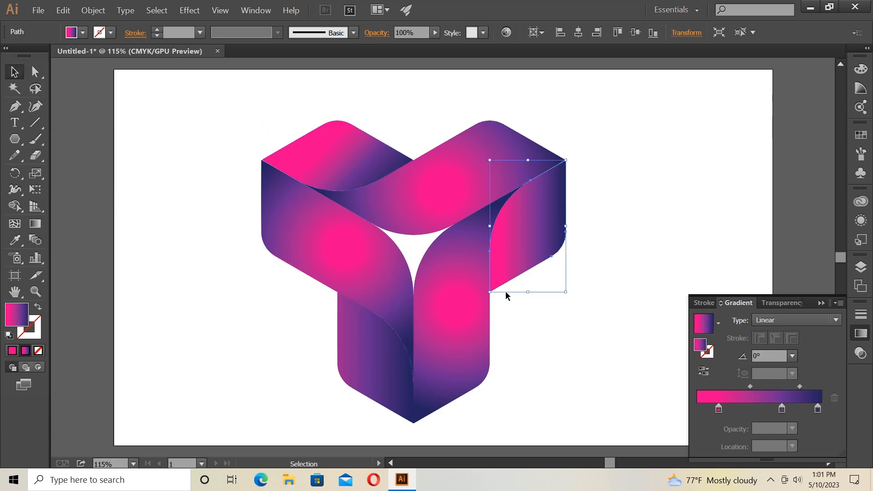
left_click(36, 223)
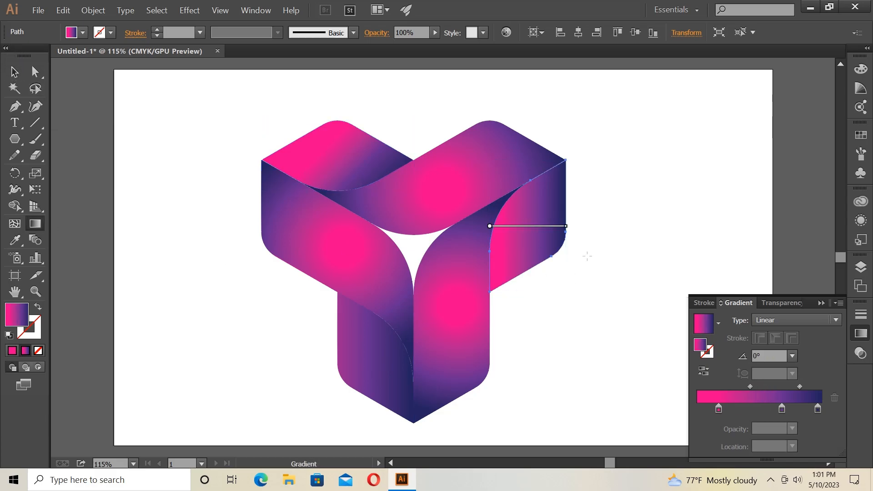
mouse_move(586, 206)
left_mouse_down()
mouse_move(536, 240)
mouse_move(496, 238)
mouse_move(591, 253)
mouse_move(594, 242)
mouse_move(526, 230)
mouse_move(503, 243)
mouse_move(467, 240)
left_mouse_up()
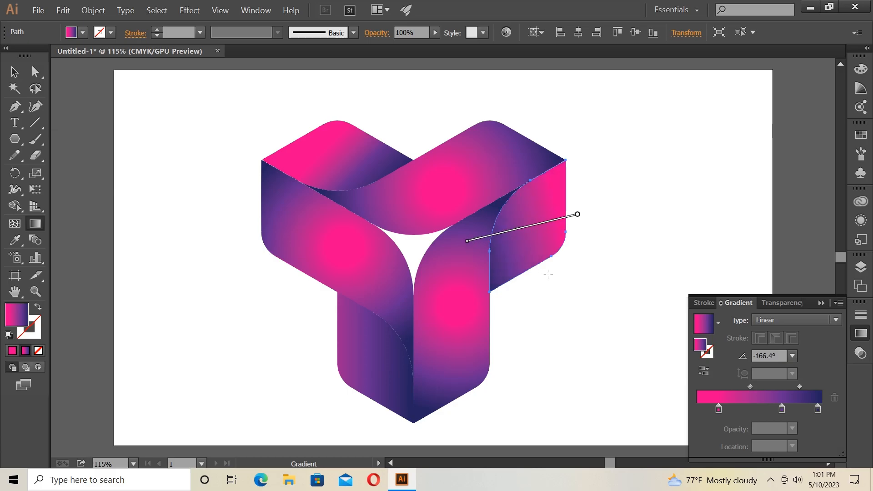
left_click_drag(571, 220, 463, 235)
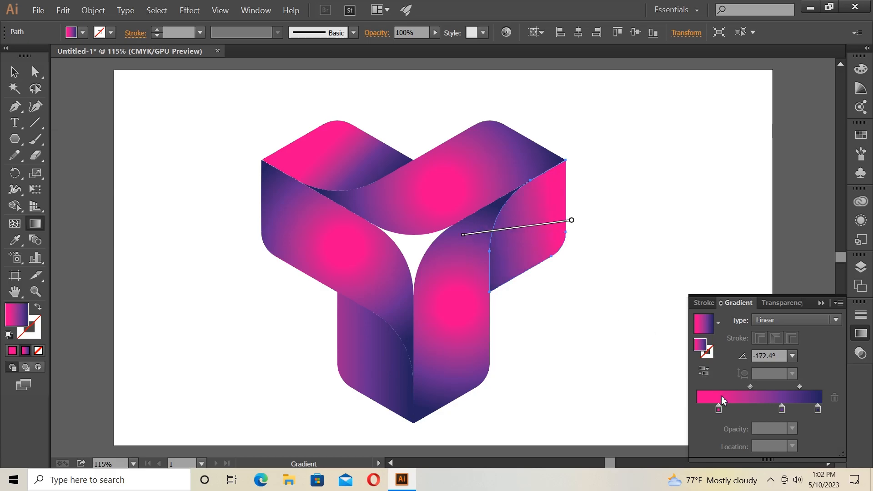
Set the small right face's pink stop to 24.73% and violet stop to 64.34%, and shift the navy stop inward
left_click_drag(719, 411, 728, 412)
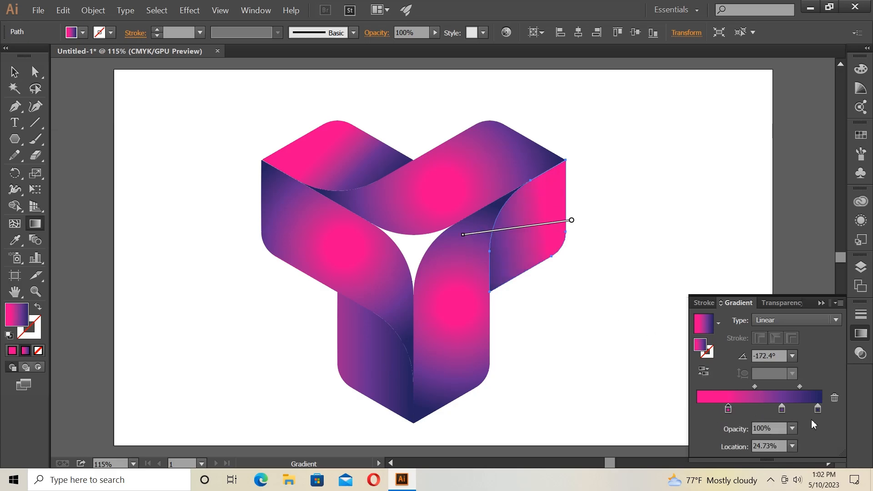
left_click_drag(817, 414, 777, 409)
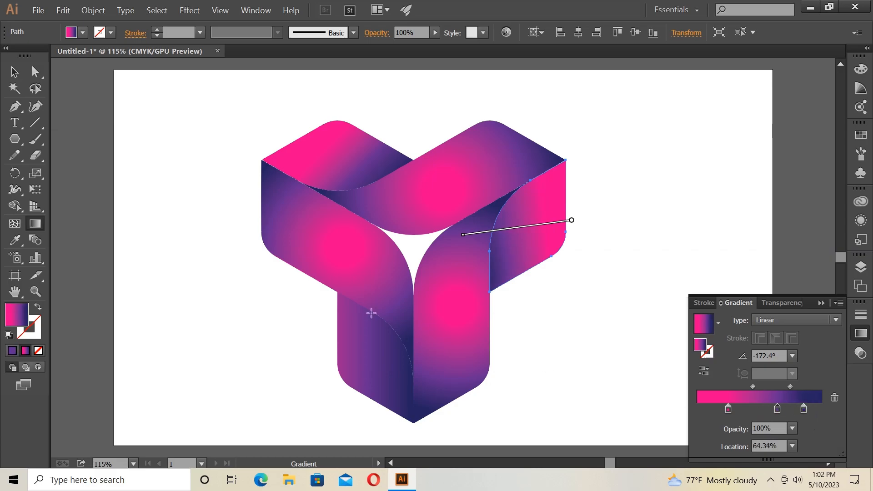
left_click(15, 71)
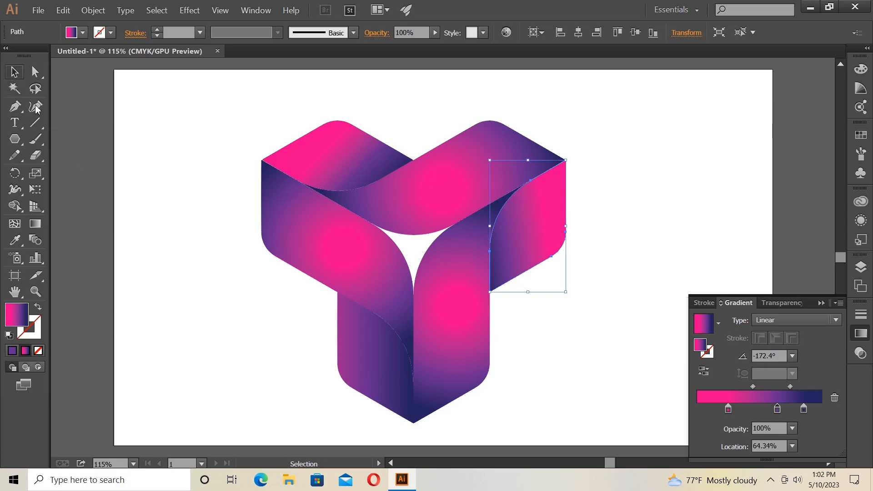
Redraw the small lower face's linear gradient at 63.2°, from pink at its lower outer edge to navy at the fold
left_click(370, 364)
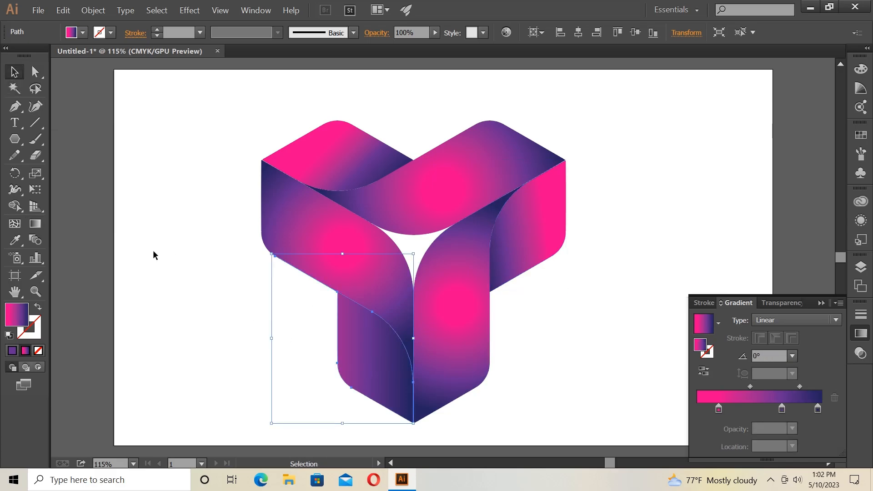
left_click(35, 223)
mouse_move(310, 355)
left_mouse_down()
mouse_move(332, 384)
mouse_move(398, 354)
mouse_move(395, 328)
mouse_move(382, 317)
left_mouse_up()
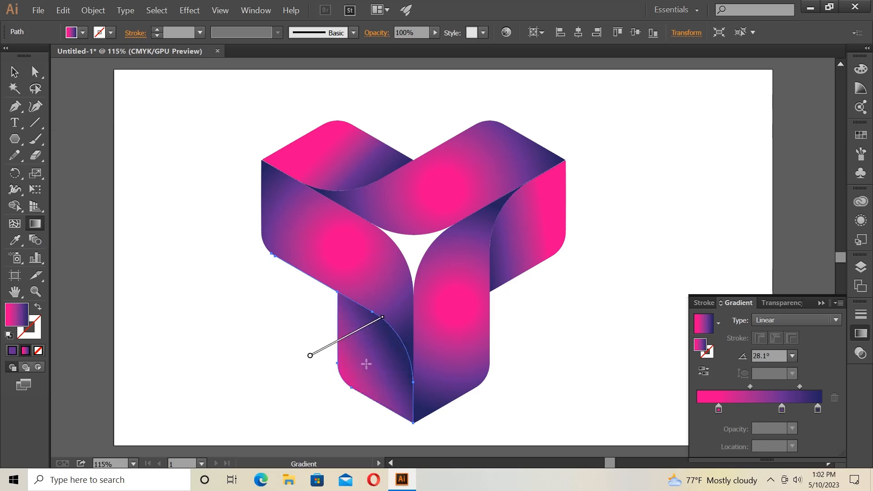
mouse_move(328, 384)
left_mouse_down()
mouse_move(406, 351)
mouse_move(403, 332)
left_mouse_up()
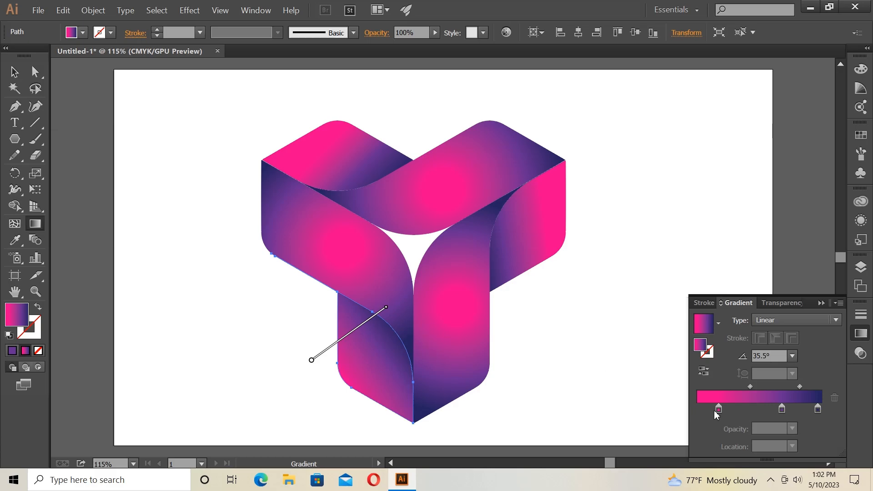
left_click_drag(718, 409, 739, 409)
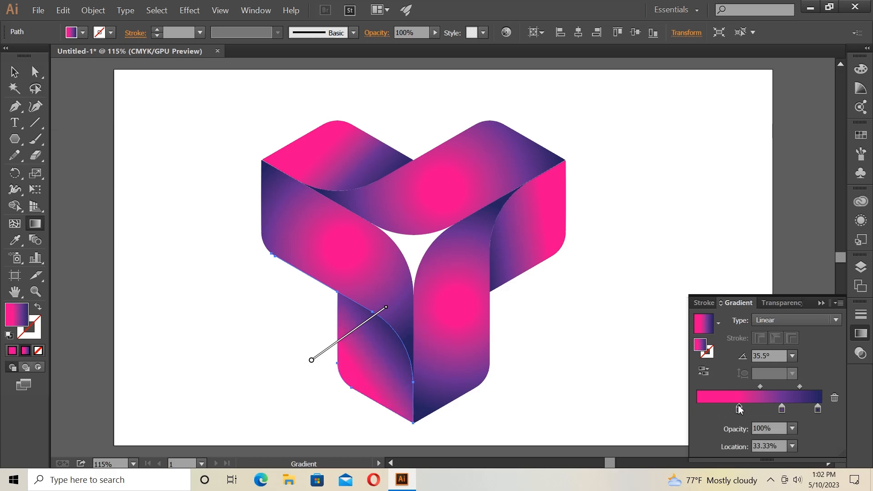
left_click_drag(369, 414, 373, 317)
left_click_drag(356, 409, 380, 314)
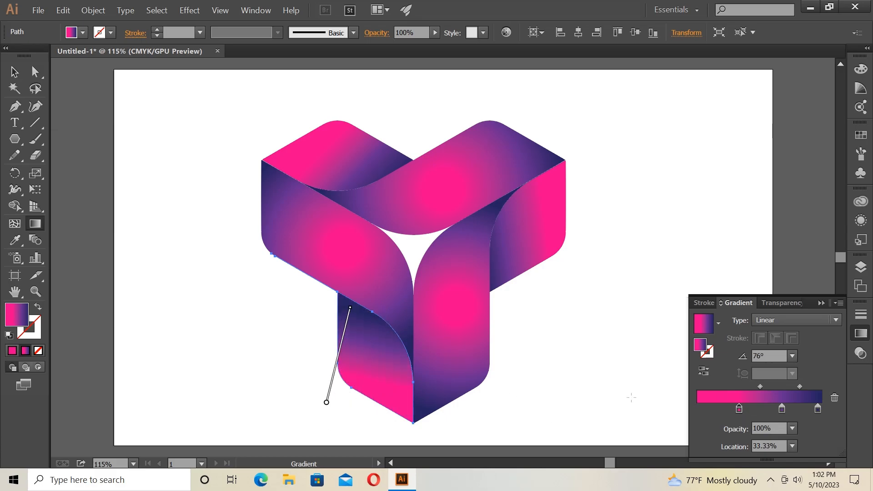
left_click_drag(342, 389, 394, 298)
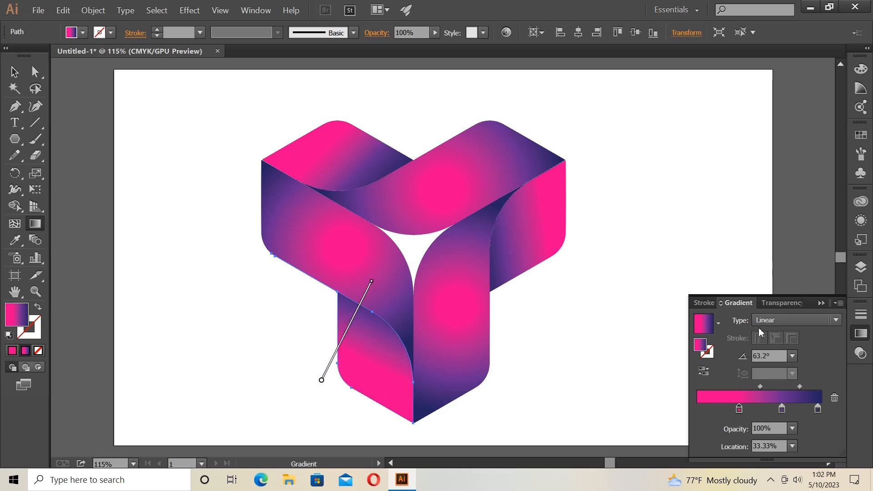
Set the small lower face's pink stop to 26.16% and navy stop to 82.26%, and shift the violet stop toward pink
left_click_drag(739, 409, 729, 409)
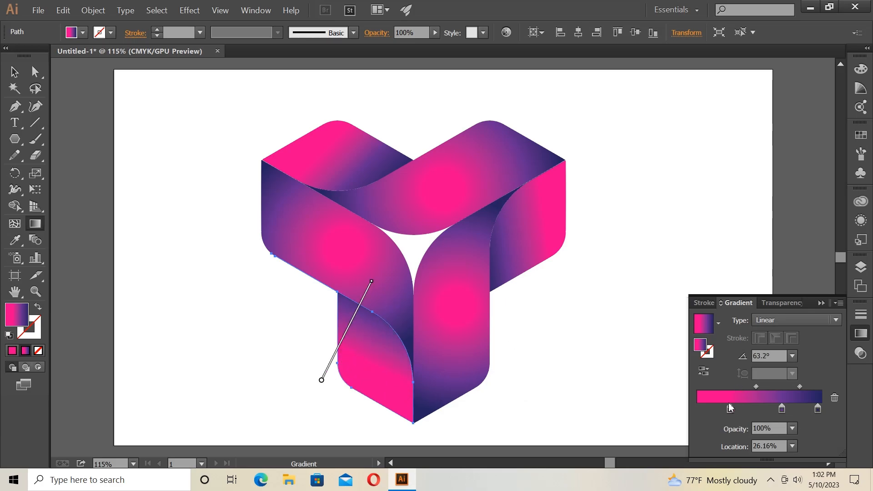
left_click(781, 409)
left_click_drag(782, 410, 800, 404)
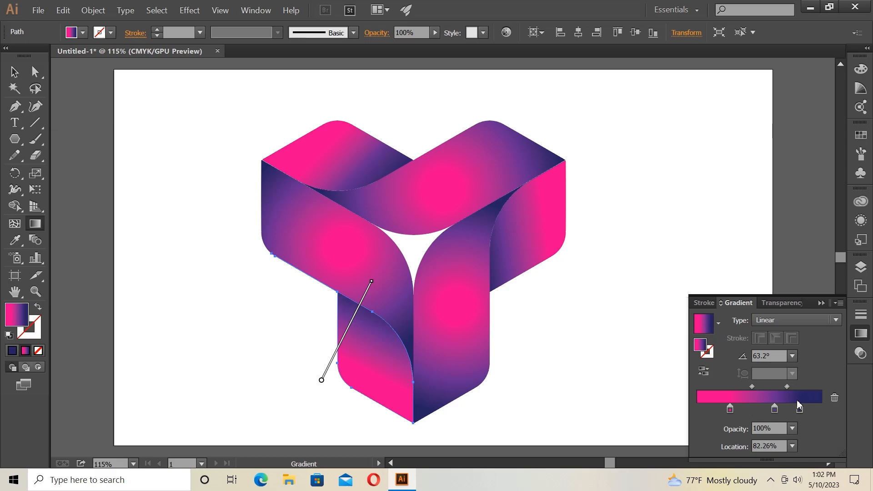
left_click(14, 72)
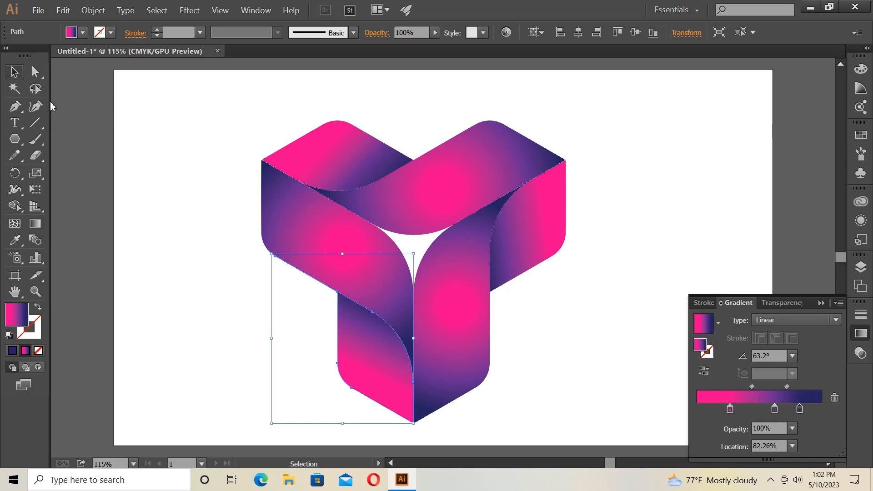
left_click(205, 218)
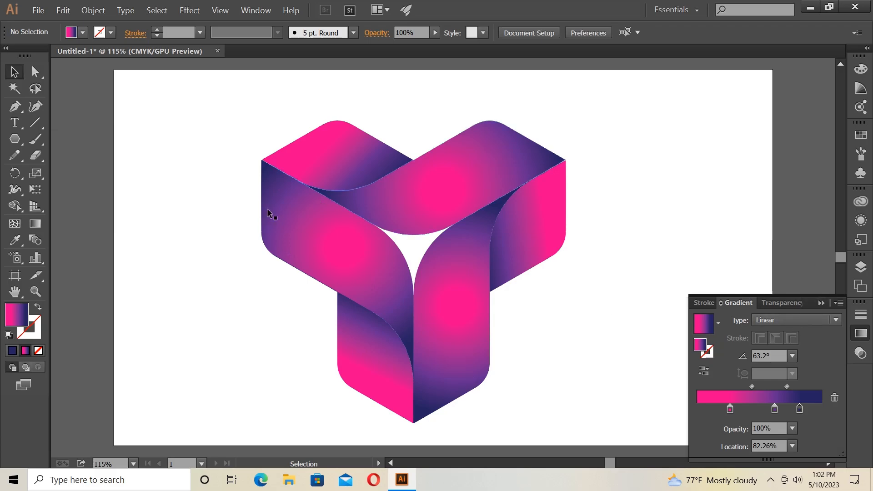
Draw a circle with the Ellipse tool in the empty area to the lower left of the logo
left_click(15, 138)
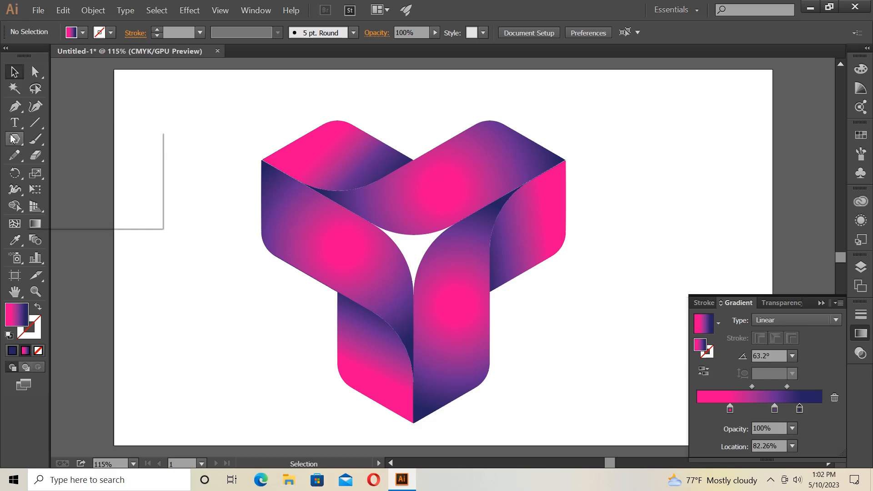
left_click(79, 176)
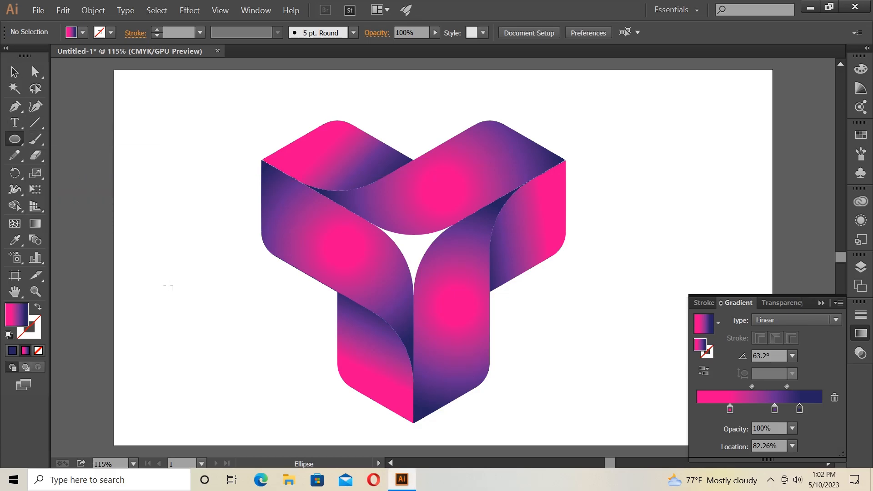
left_click_drag(149, 291, 268, 375)
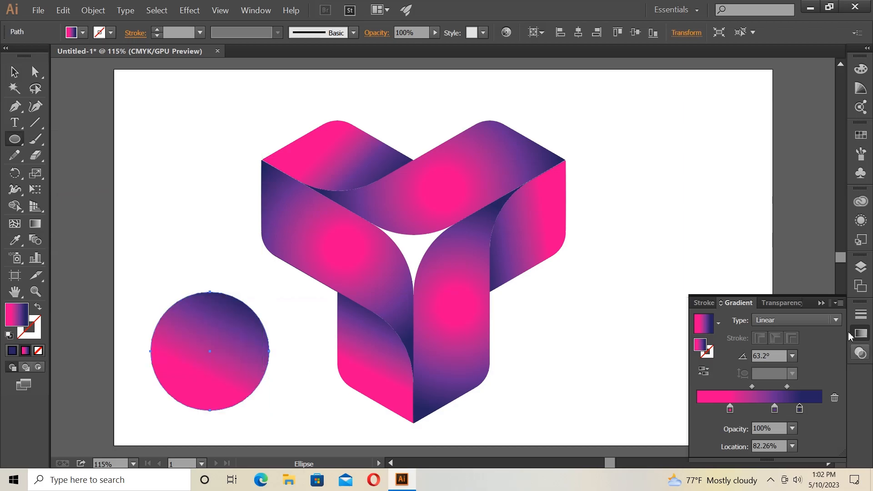
Fill the circle with the White, Black gradient as a radial type, reversed to run from black at the centre to white
left_click(718, 323)
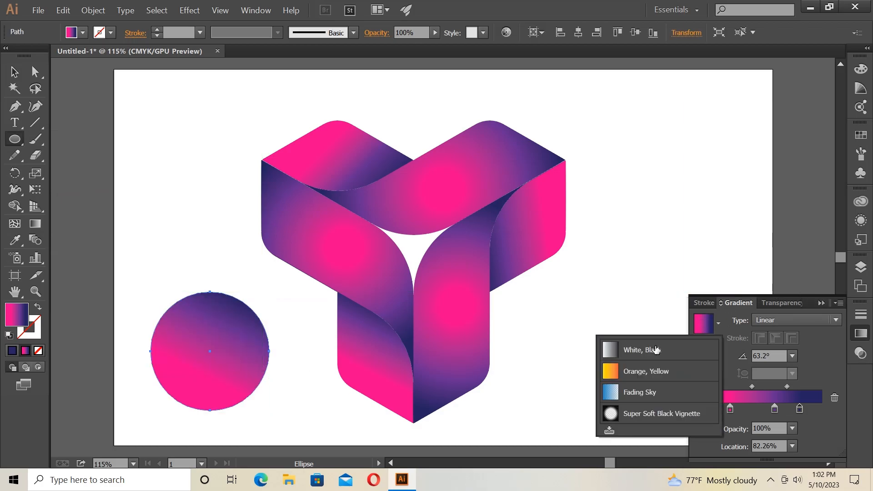
left_click(640, 350)
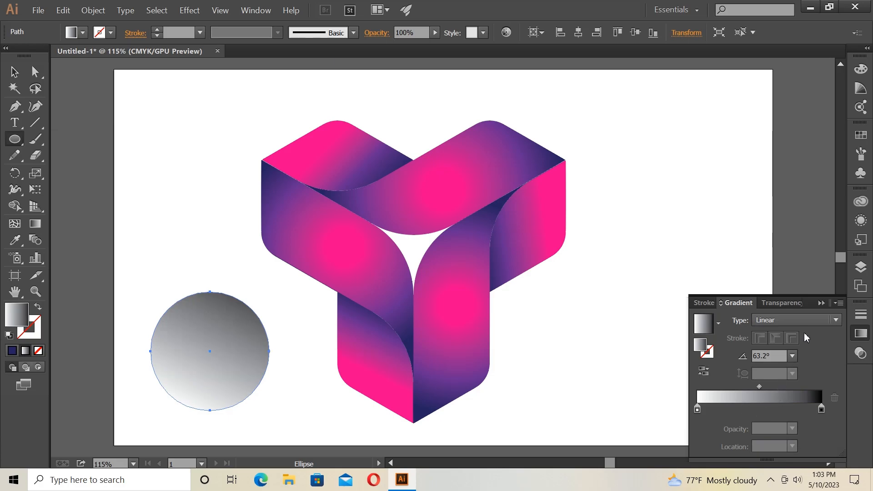
left_click(793, 324)
left_click(792, 357)
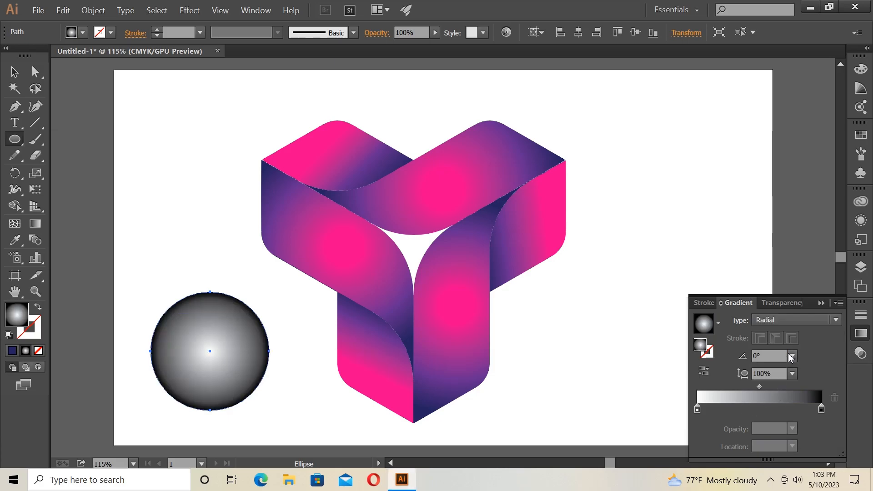
left_click(703, 372)
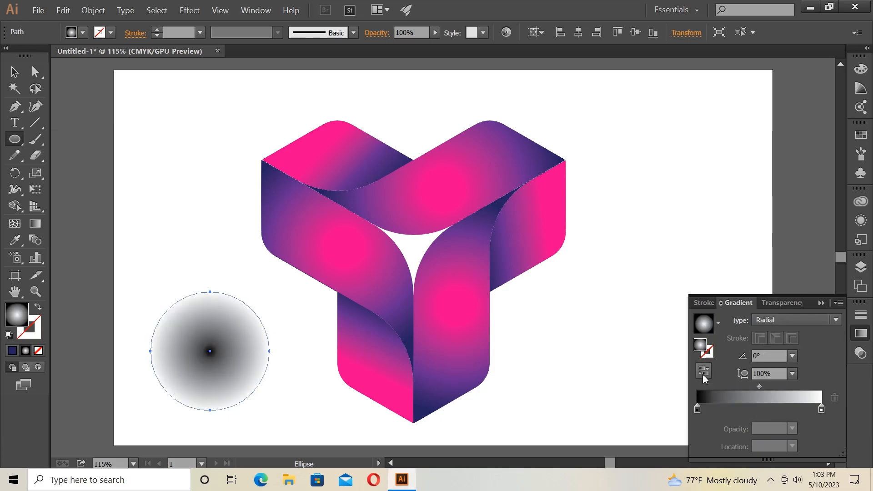
Shift the circle's white stop slightly inward, set the gradient midpoint to 44.34%, and flatten the circle into a thin ellipse
left_click_drag(823, 410, 815, 410)
left_click_drag(755, 393, 750, 389)
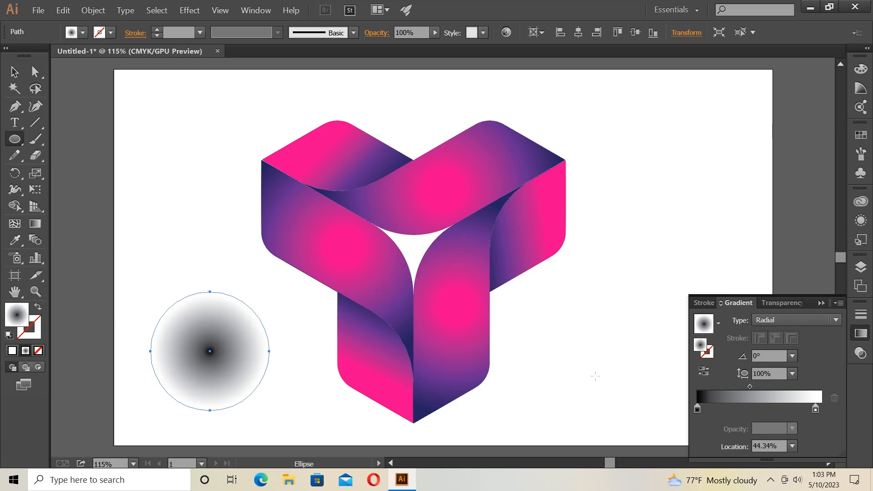
key("v")
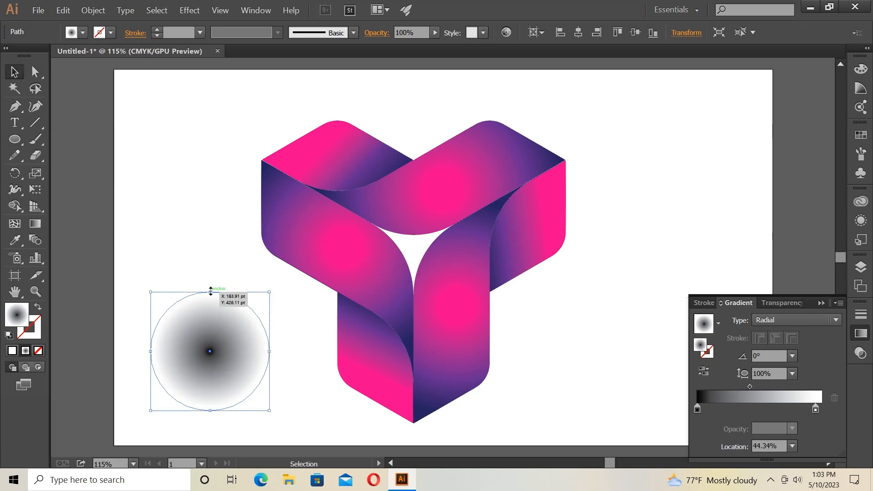
left_click_drag(210, 294, 214, 394)
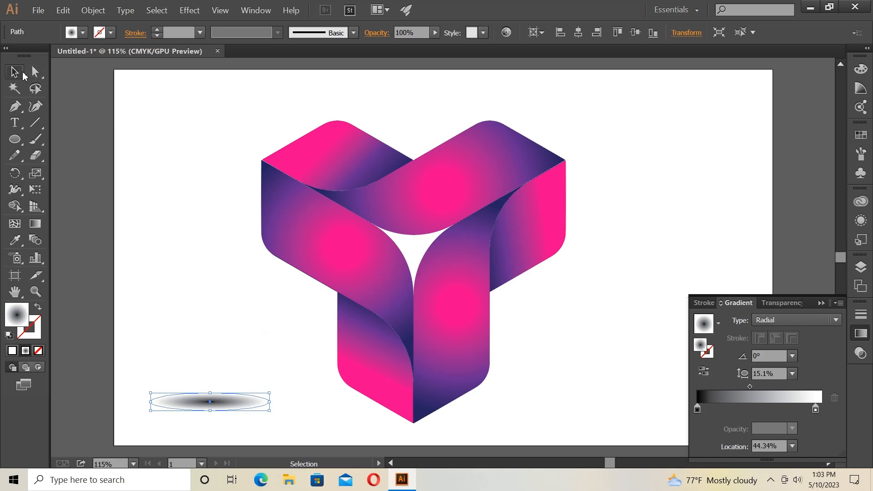
Move all faces of the logo straight up to make room for the shadow beneath it
left_click_drag(296, 180, 545, 348)
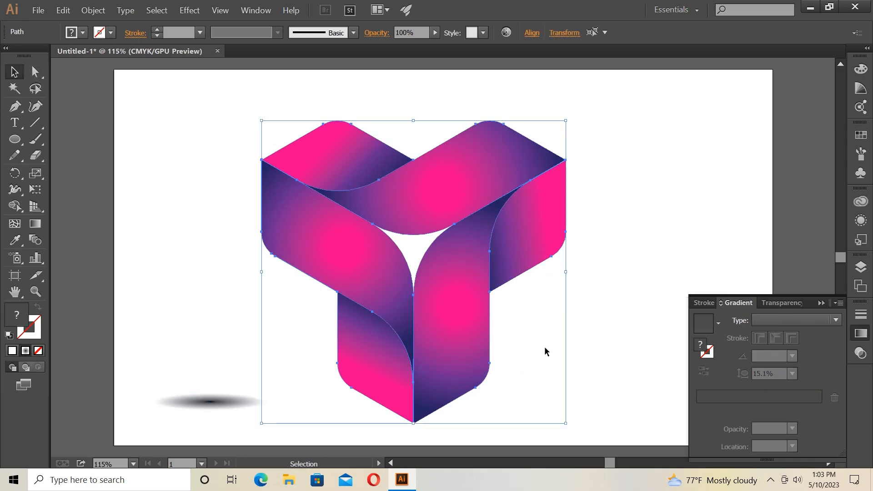
left_click_drag(413, 311, 412, 281)
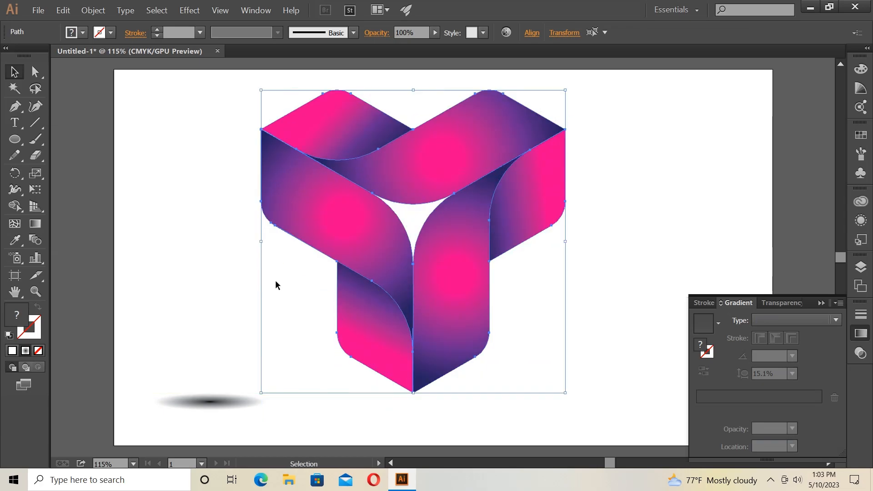
left_click(227, 262)
Place the shadow ellipse centred on the logo's lower tip and set its blend mode to Multiply
left_click_drag(152, 360, 420, 374)
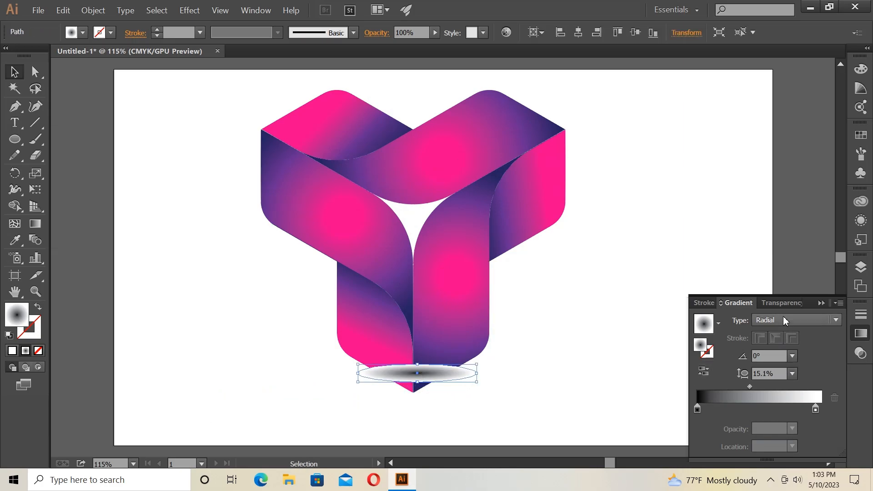
left_click(773, 302)
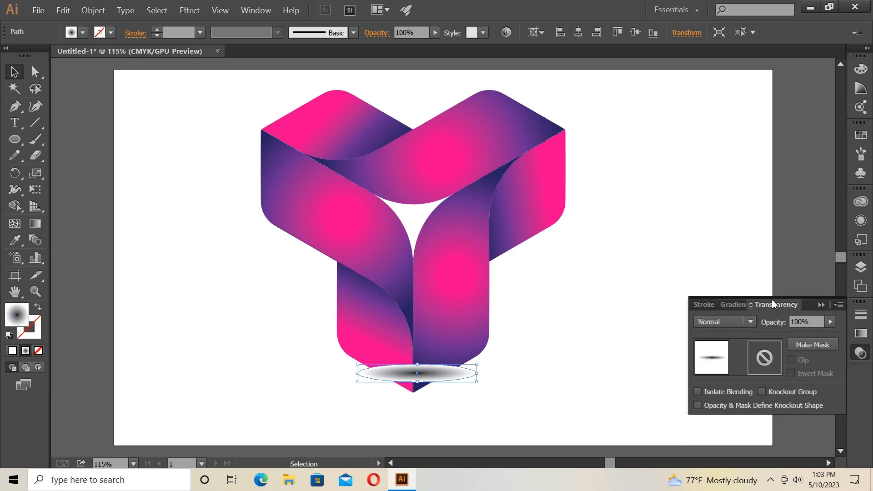
left_click(751, 322)
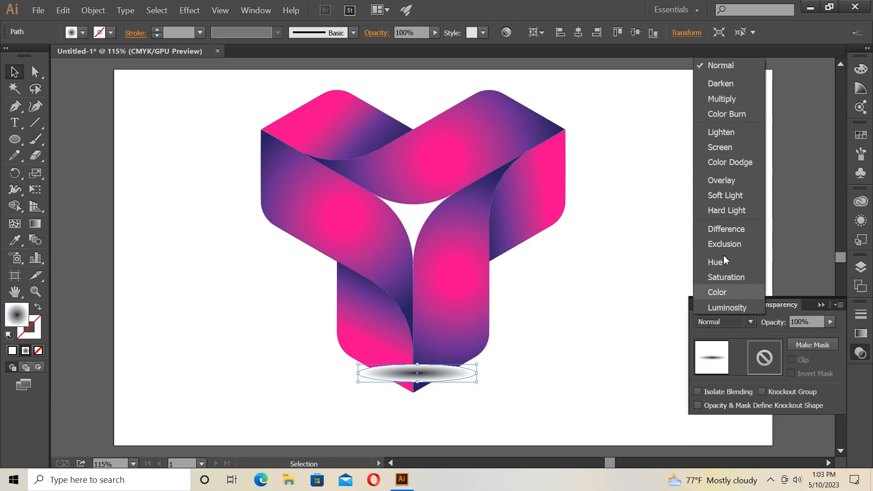
left_click(710, 104)
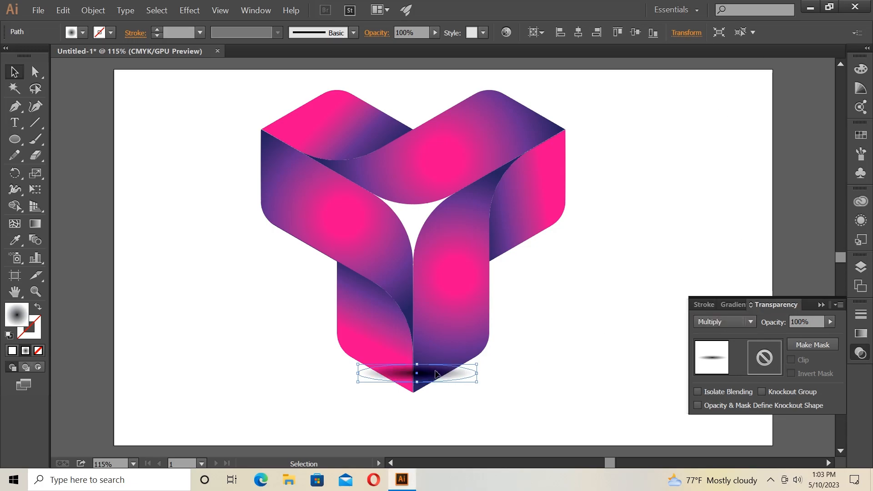
left_click_drag(434, 375, 430, 393)
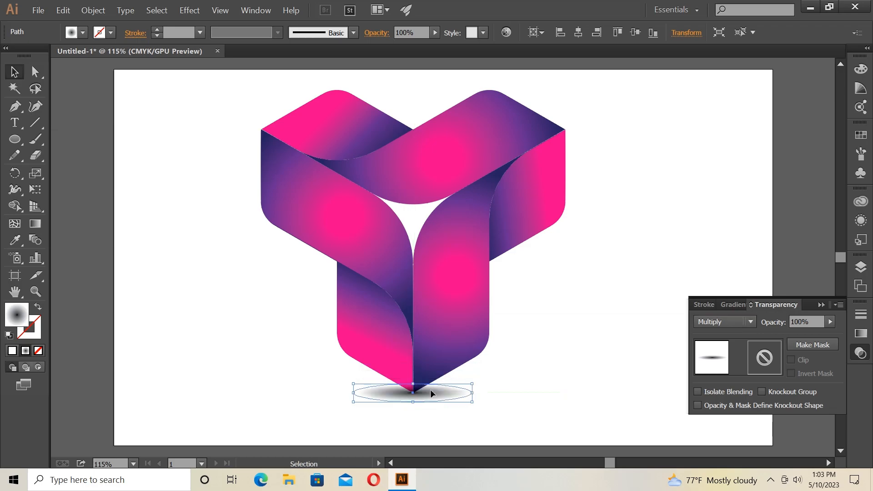
Group all the logo faces with the shadow ellipse
left_click(513, 370)
left_click_drag(247, 103, 567, 412)
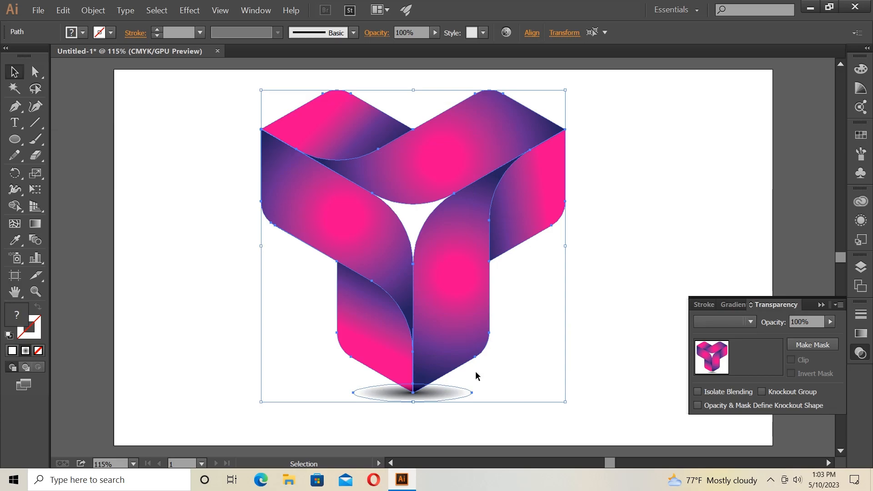
right_click(383, 258)
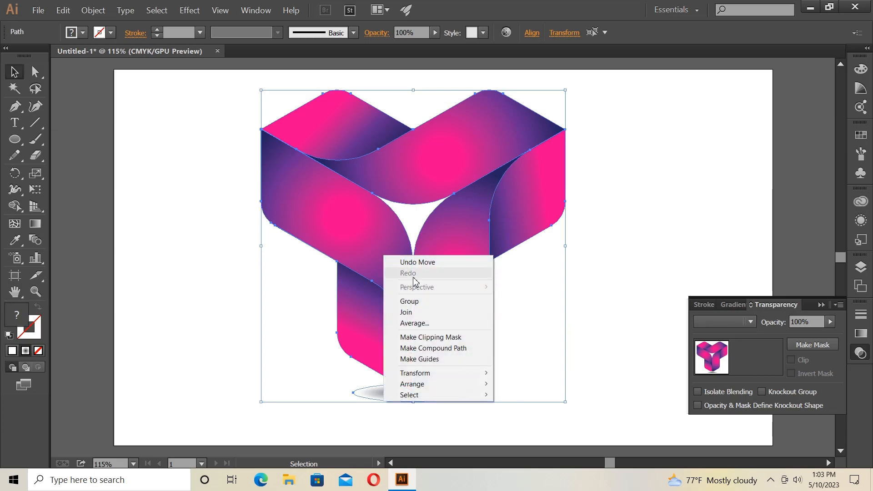
left_click(429, 303)
left_click(821, 304)
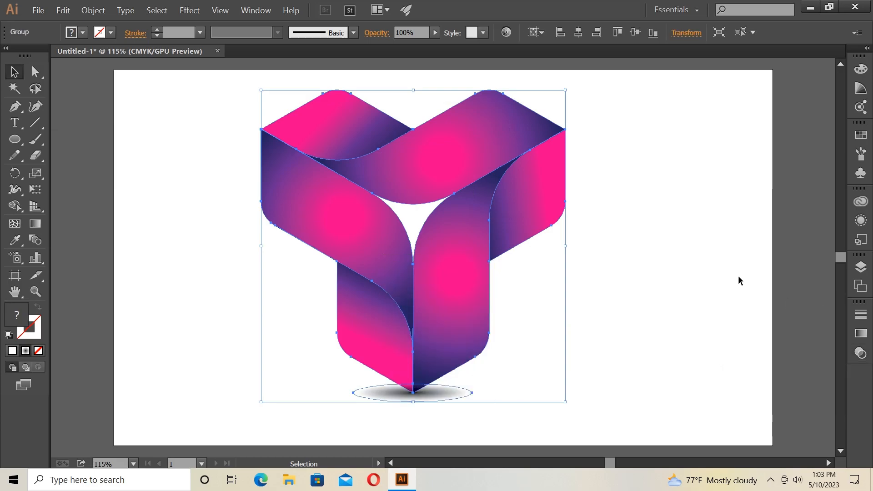
Centre the grouped logo horizontally and vertically on the artboard and deselect it
left_click(578, 33)
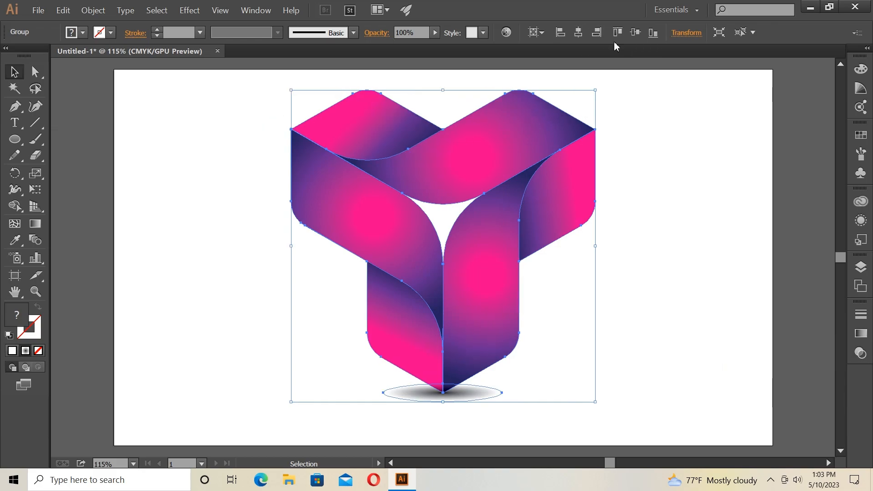
left_click(635, 33)
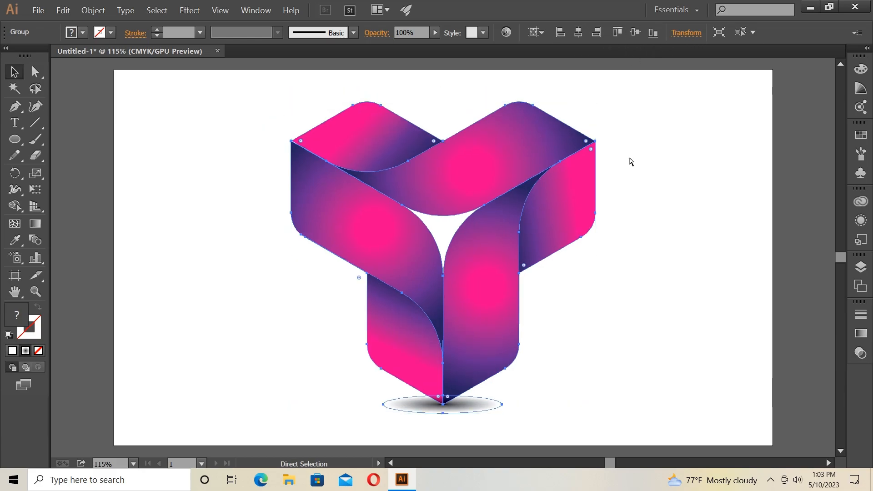
key("ctrl+plus")
left_click(692, 271)
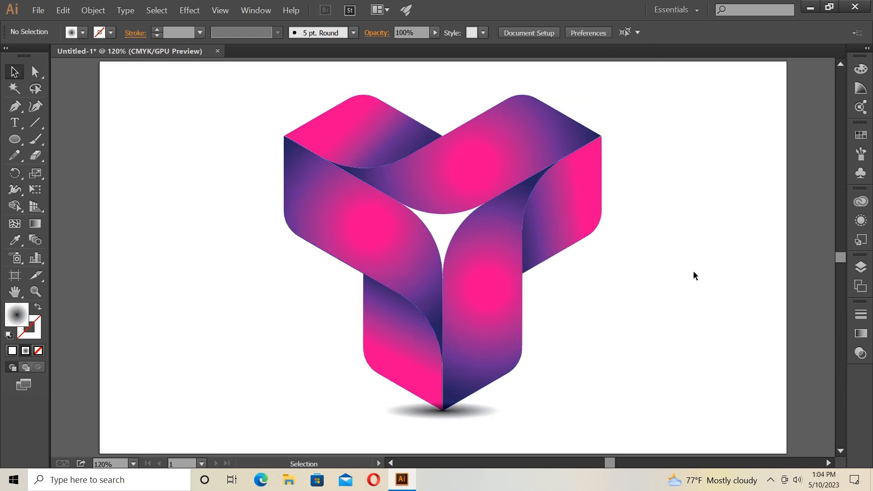